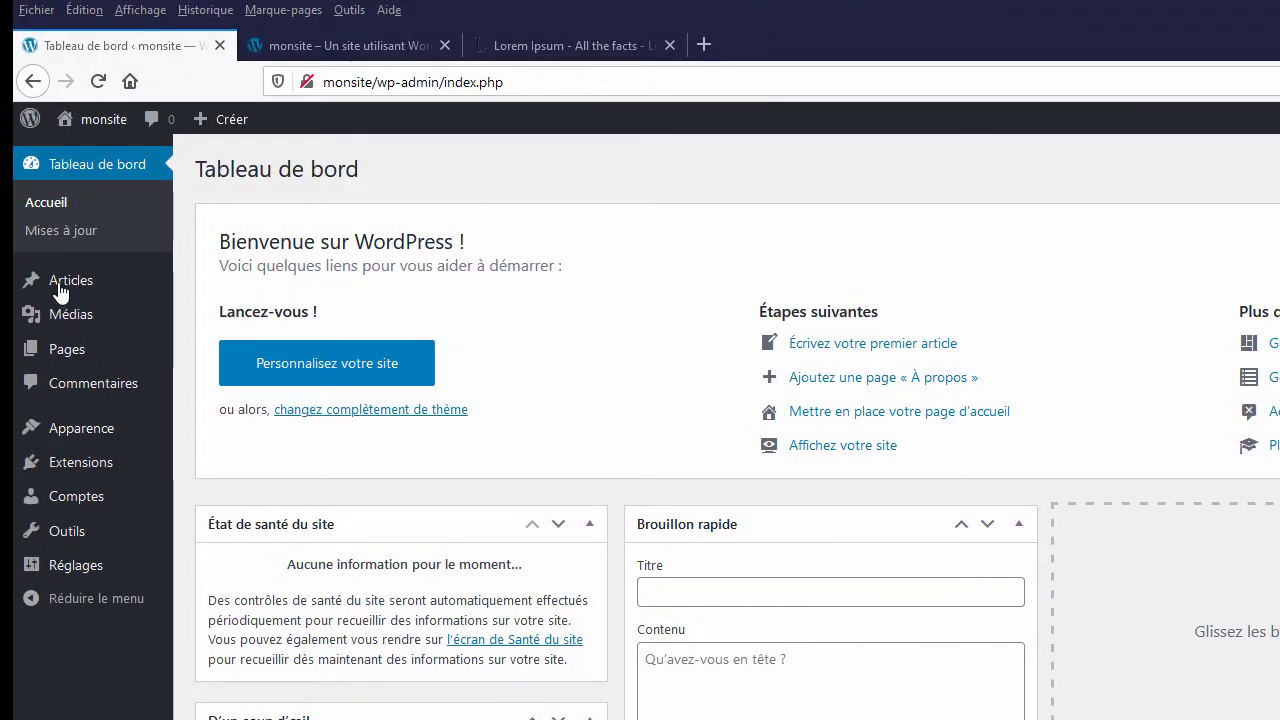
- Start a new article and page through the block editor's welcome guide up to the block library page
{"action": "left_click", "coordinate": [76, 279]}
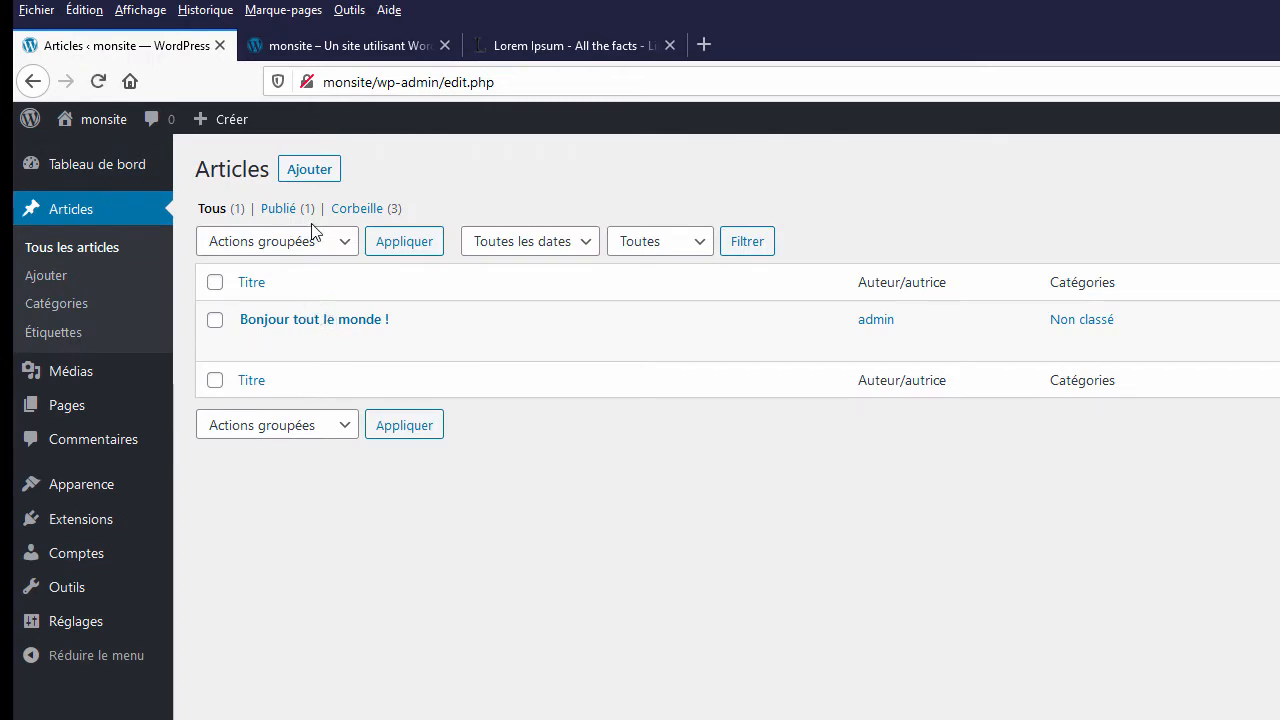
{"action": "left_click", "coordinate": [310, 170]}
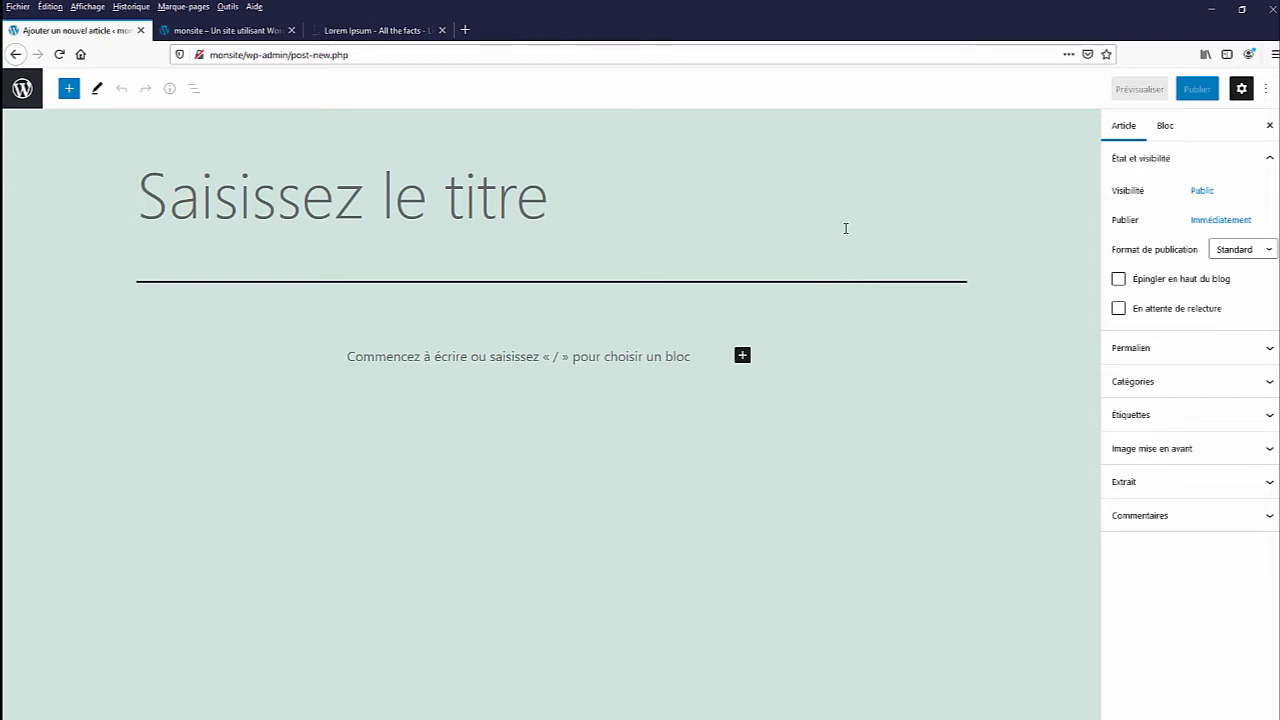
{"action": "left_click", "coordinate": [1265, 90]}
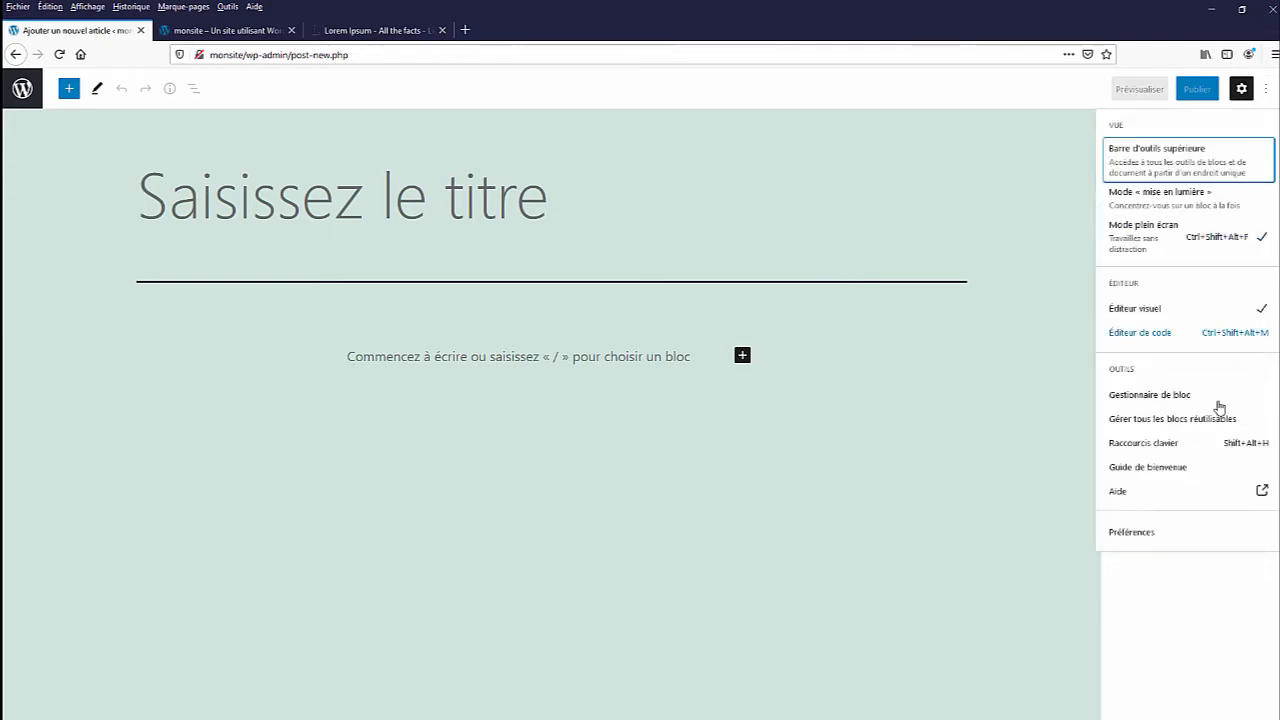
{"action": "left_click", "coordinate": [1168, 469]}
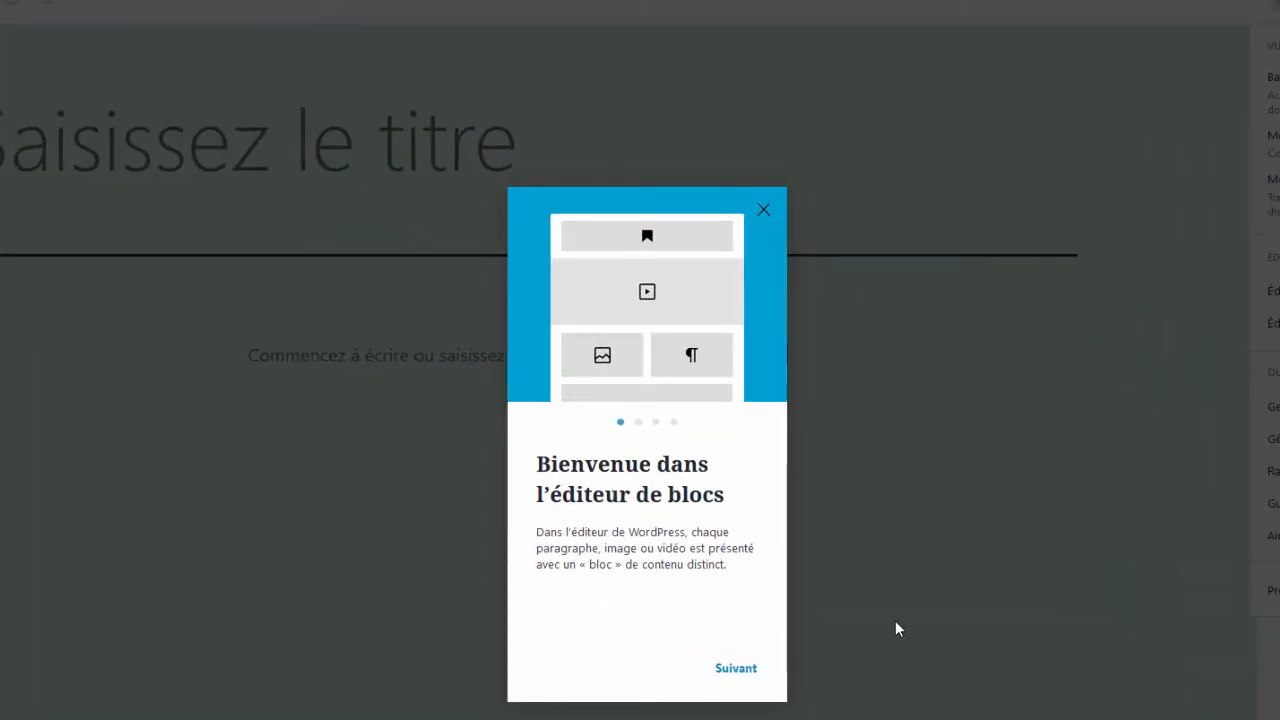
{"action": "left_click", "coordinate": [738, 669]}
{"action": "left_click", "coordinate": [737, 669]}
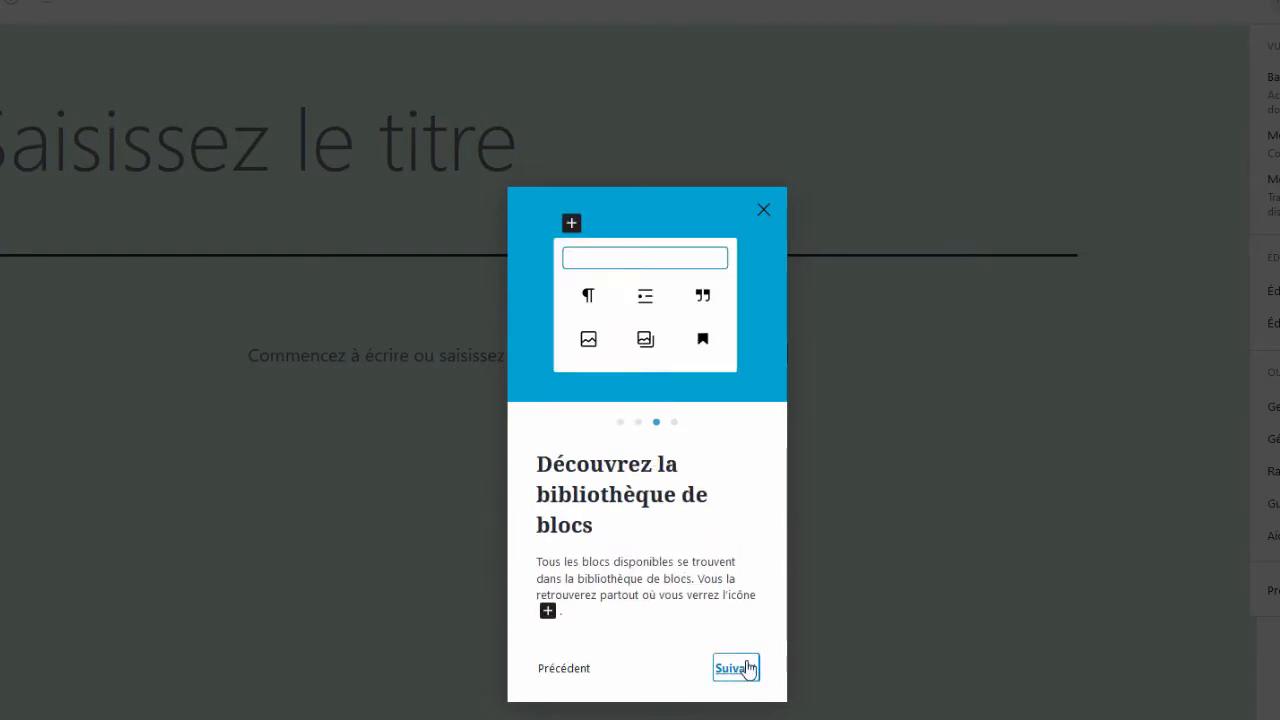
{"action": "left_click", "coordinate": [764, 209]}
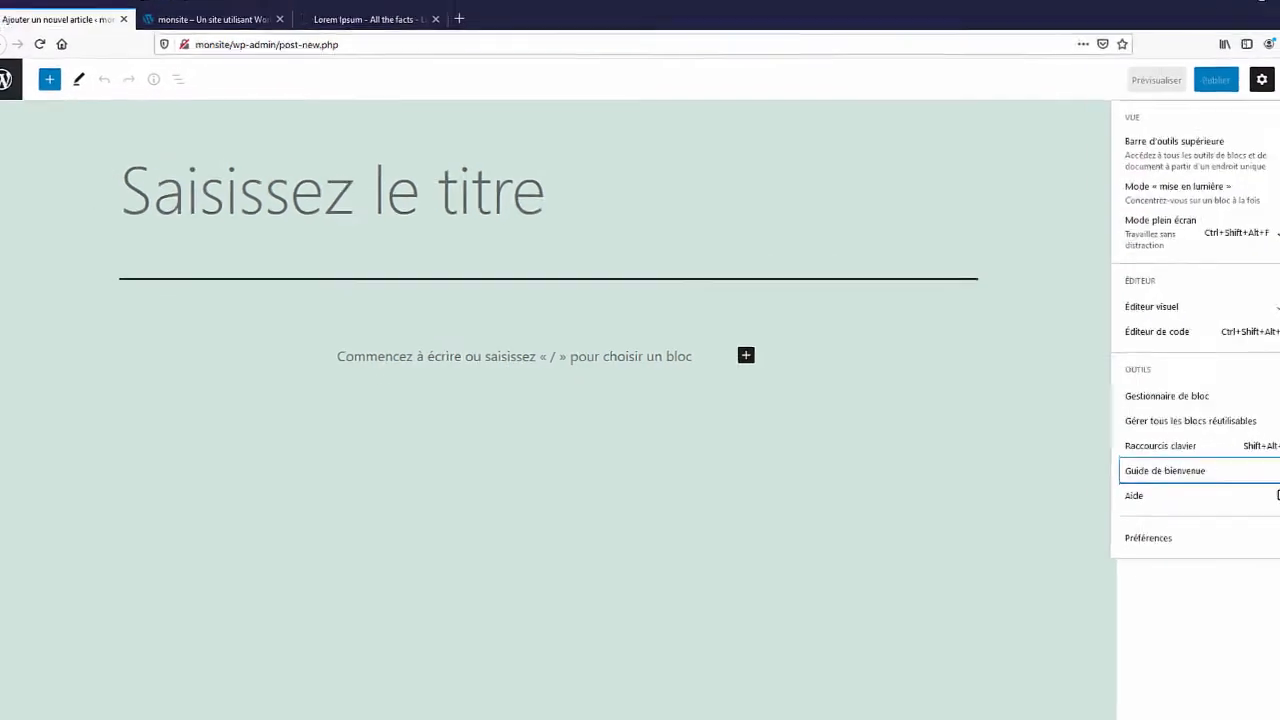
{"action": "left_click", "coordinate": [1279, 79]}
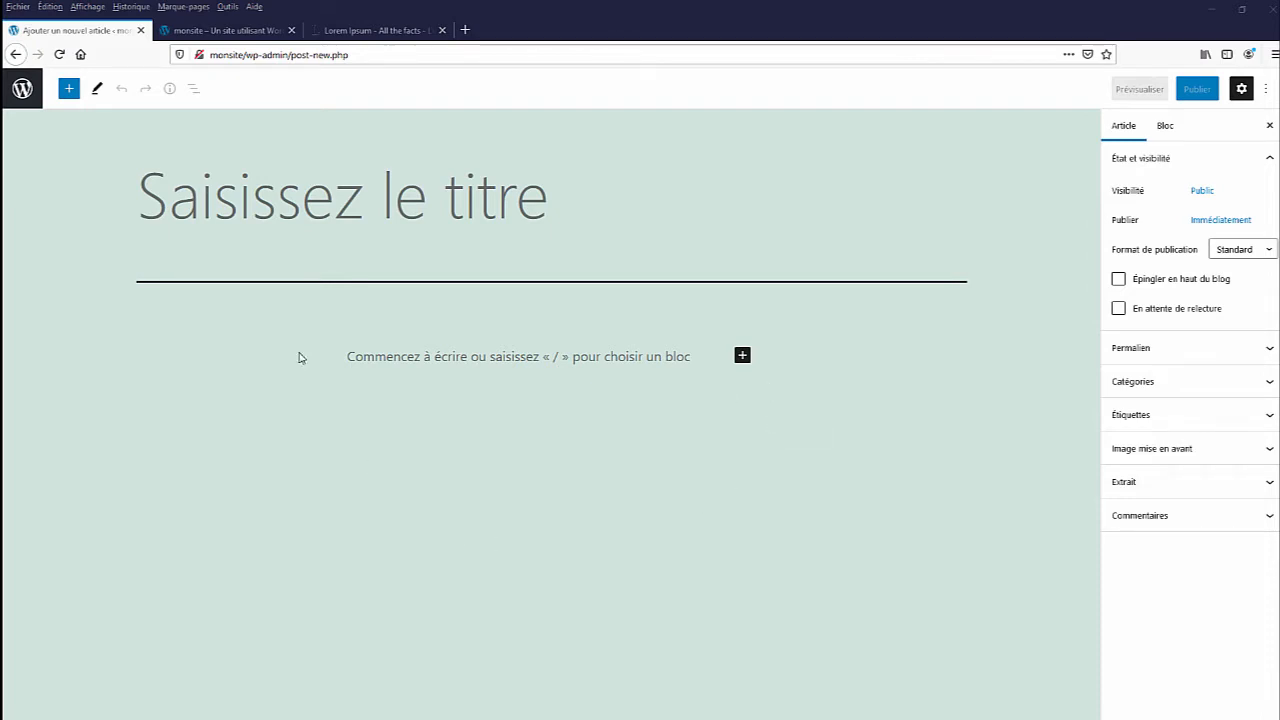
- Activate the Twenty Twenty theme and open a new article to view the editor with that theme
{"action": "left_click", "coordinate": [22, 90]}
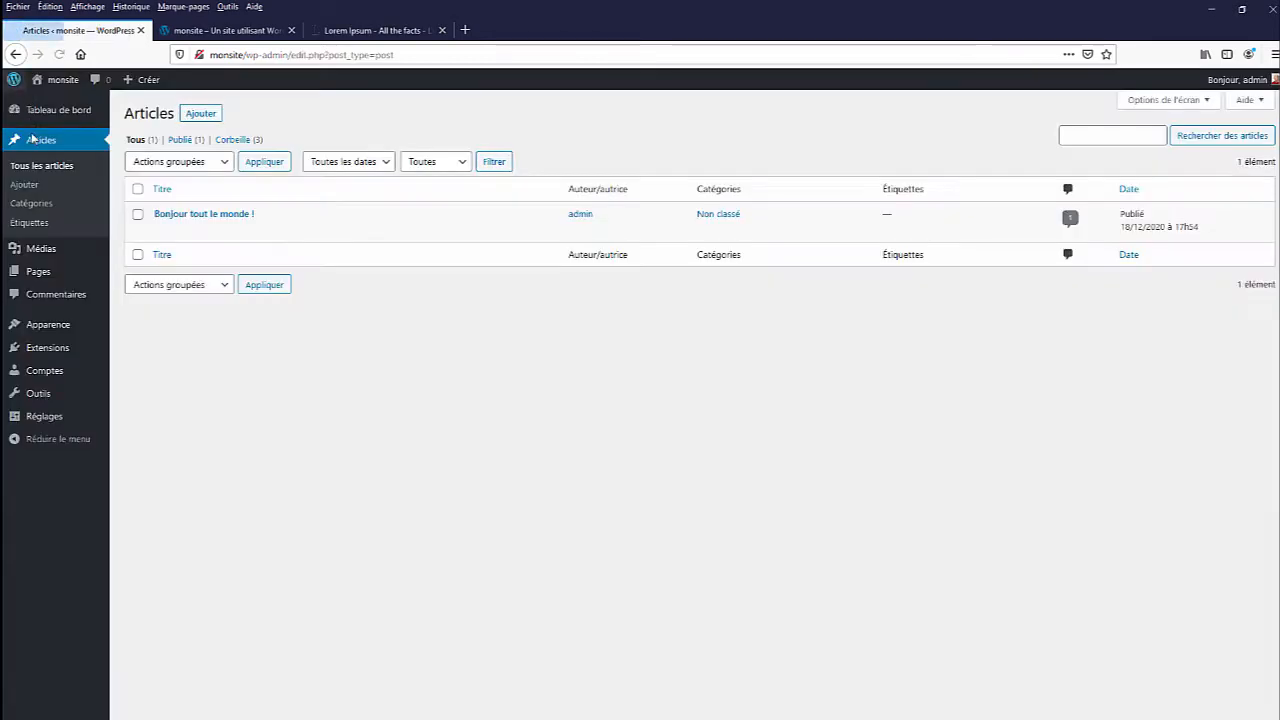
{"action": "mouse_move", "coordinate": [51, 331]}
{"action": "left_click", "coordinate": [121, 327]}
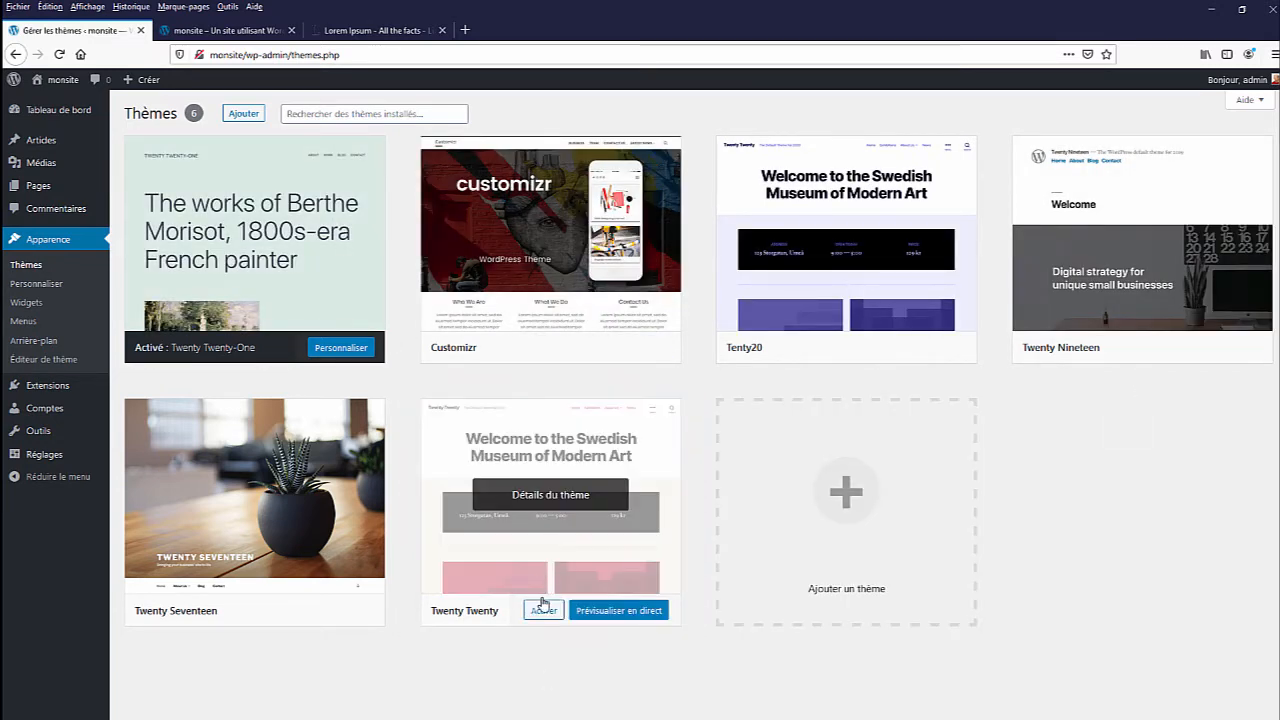
{"action": "left_click", "coordinate": [541, 611]}
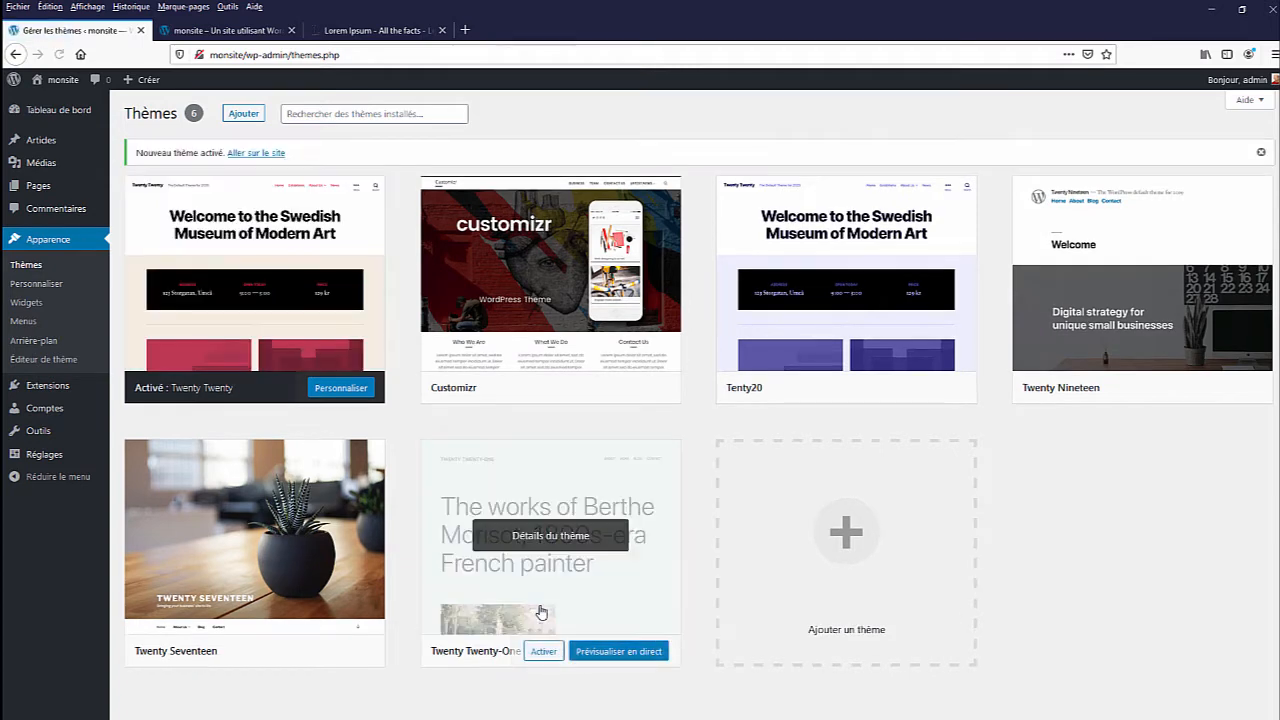
{"action": "mouse_move", "coordinate": [40, 140]}
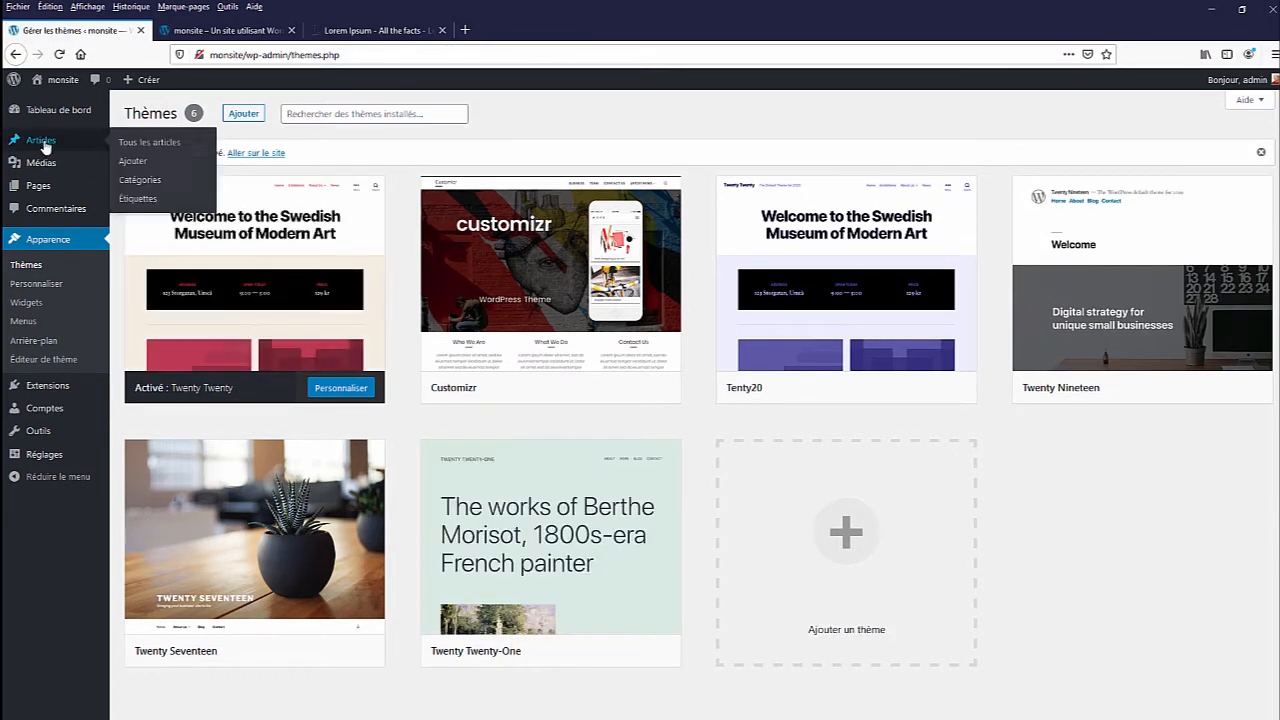
{"action": "left_click", "coordinate": [152, 143]}
{"action": "left_click", "coordinate": [200, 113]}
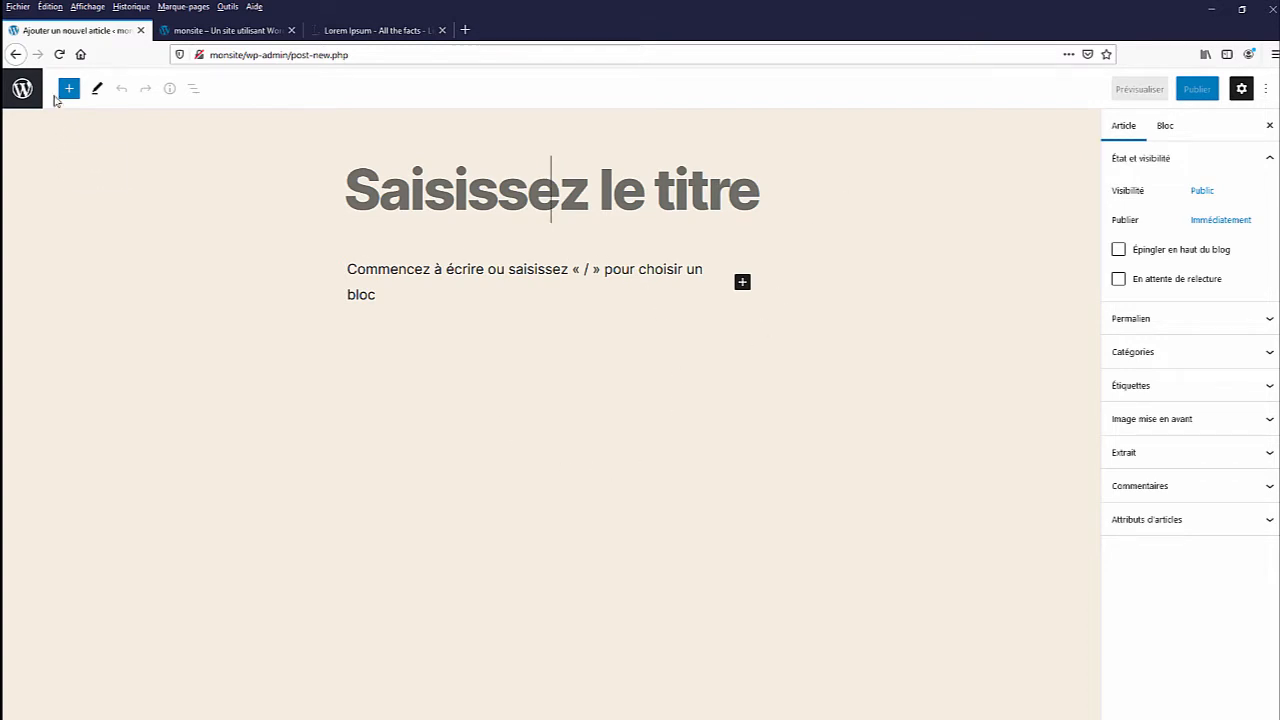
- Activate the Customizr theme and open a new article to view the editor with that theme
{"action": "left_click", "coordinate": [22, 95]}
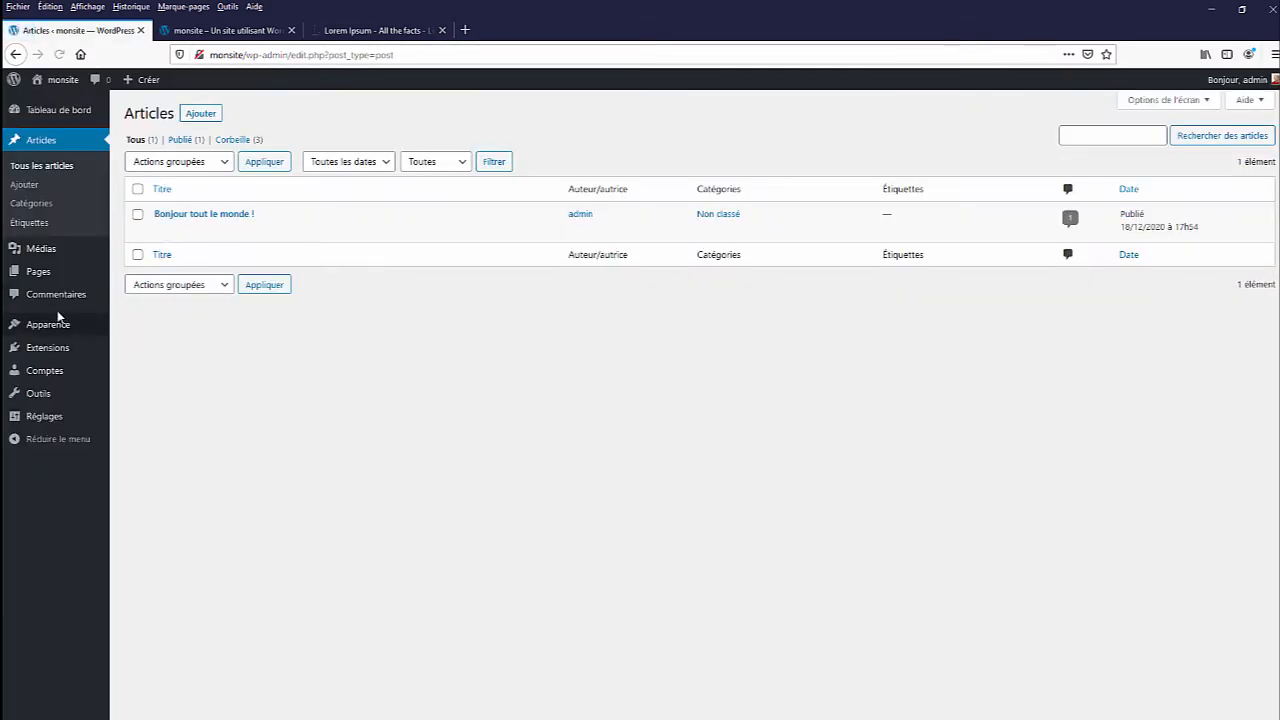
{"action": "mouse_move", "coordinate": [20, 323]}
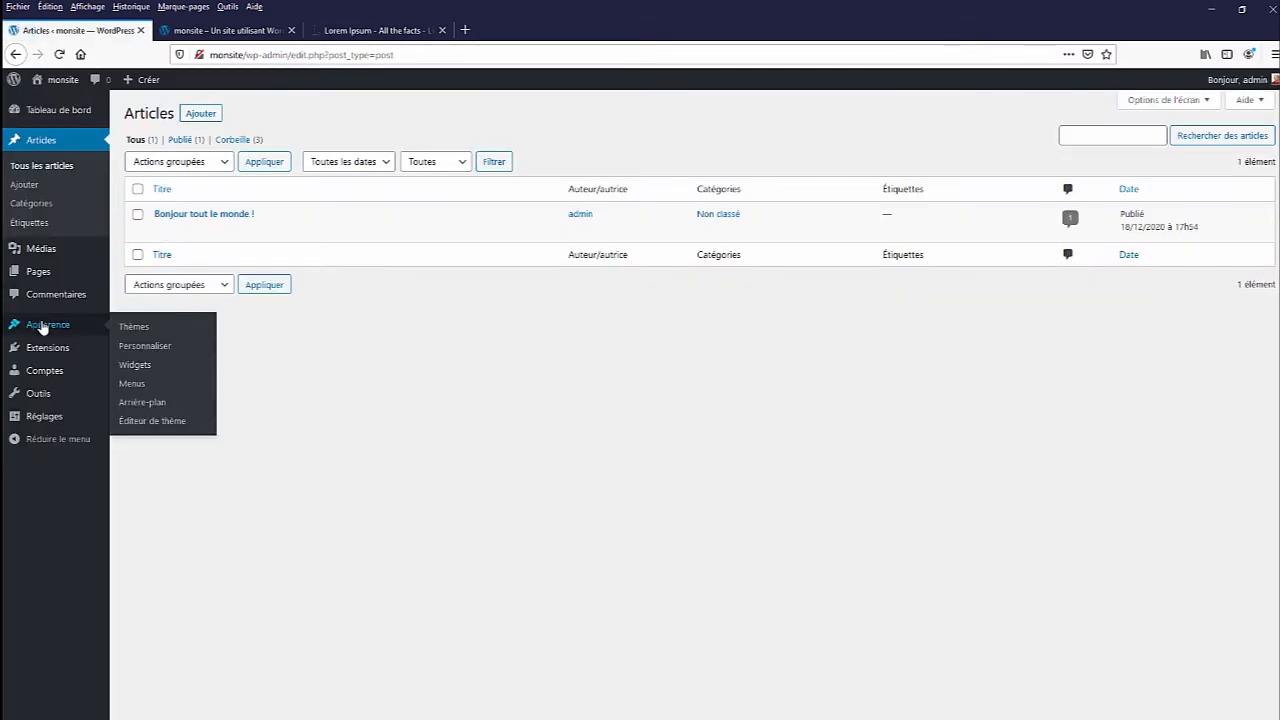
{"action": "left_click", "coordinate": [146, 328]}
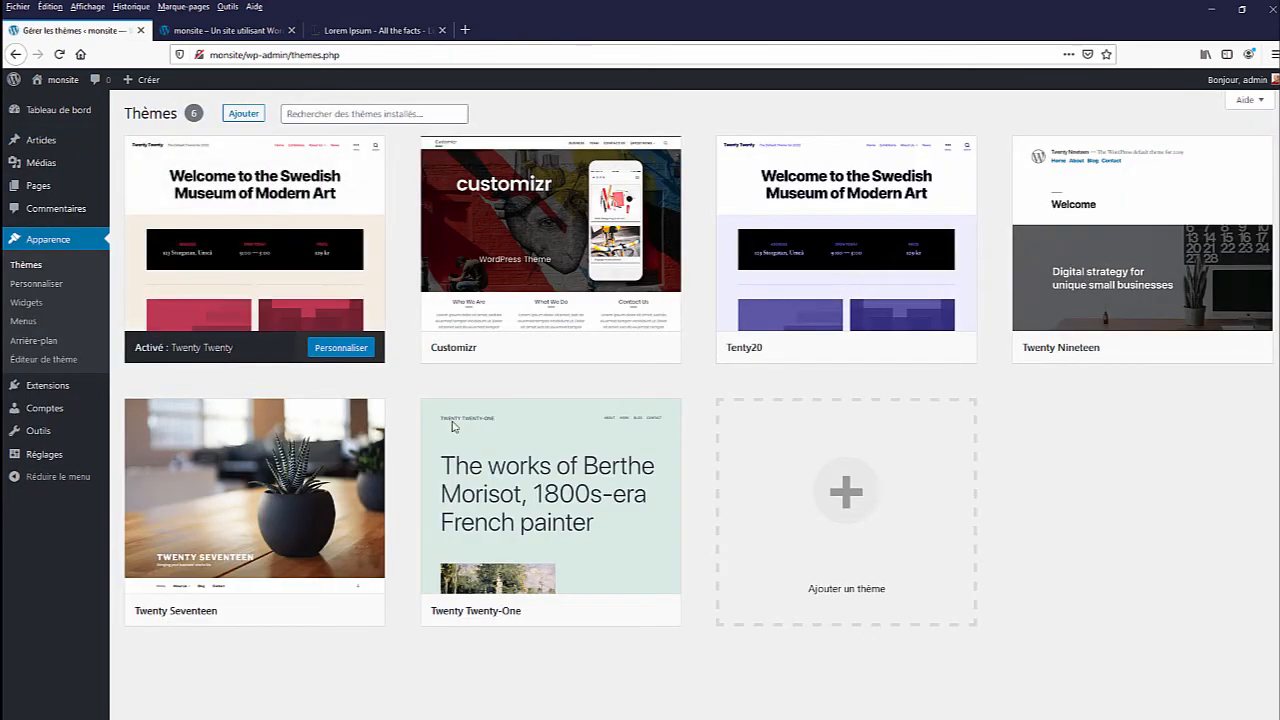
{"action": "left_click", "coordinate": [543, 348]}
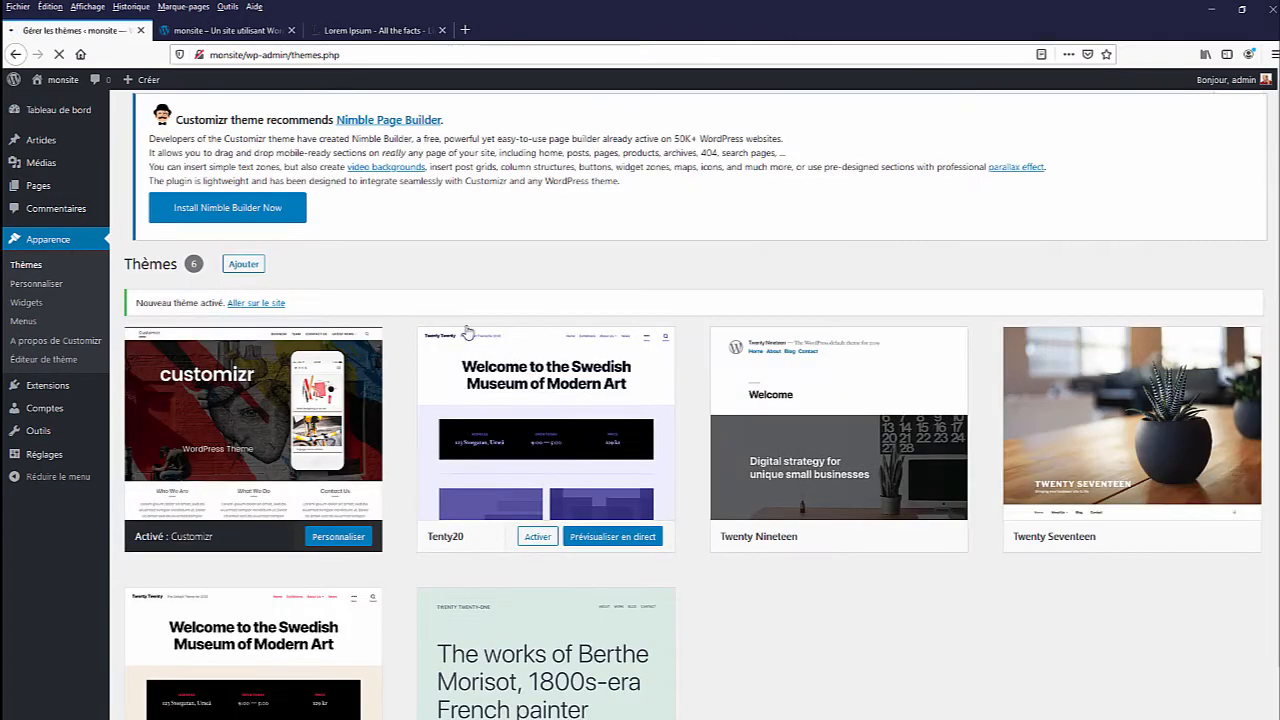
{"action": "left_click", "coordinate": [40, 141]}
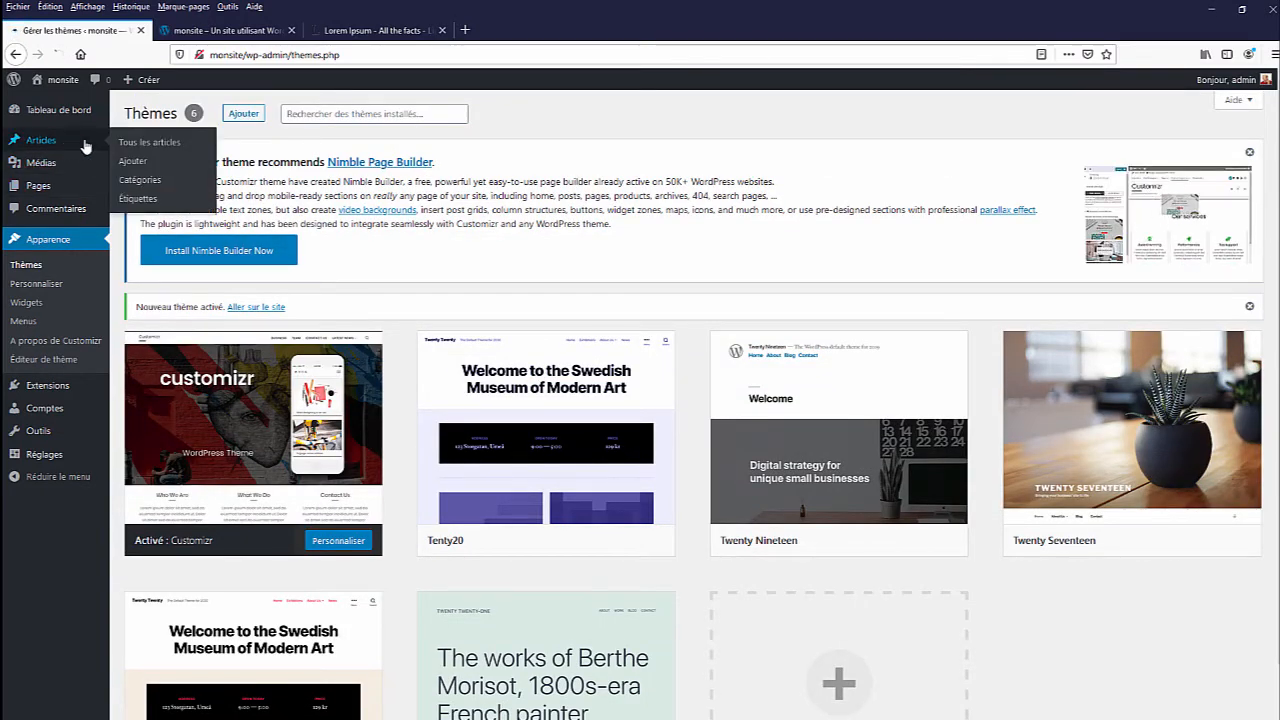
{"action": "left_click", "coordinate": [200, 114]}
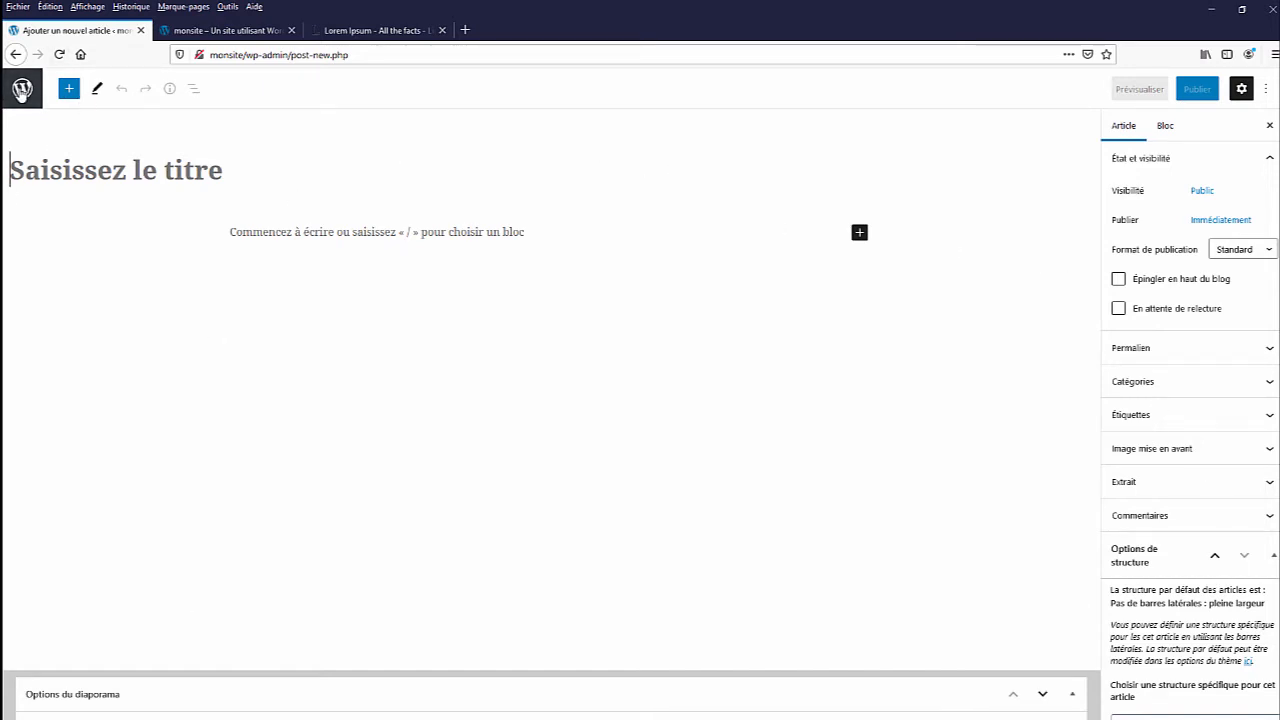
- Leave the new article and activate the Twenty Twenty-One theme
{"action": "left_click", "coordinate": [24, 108]}
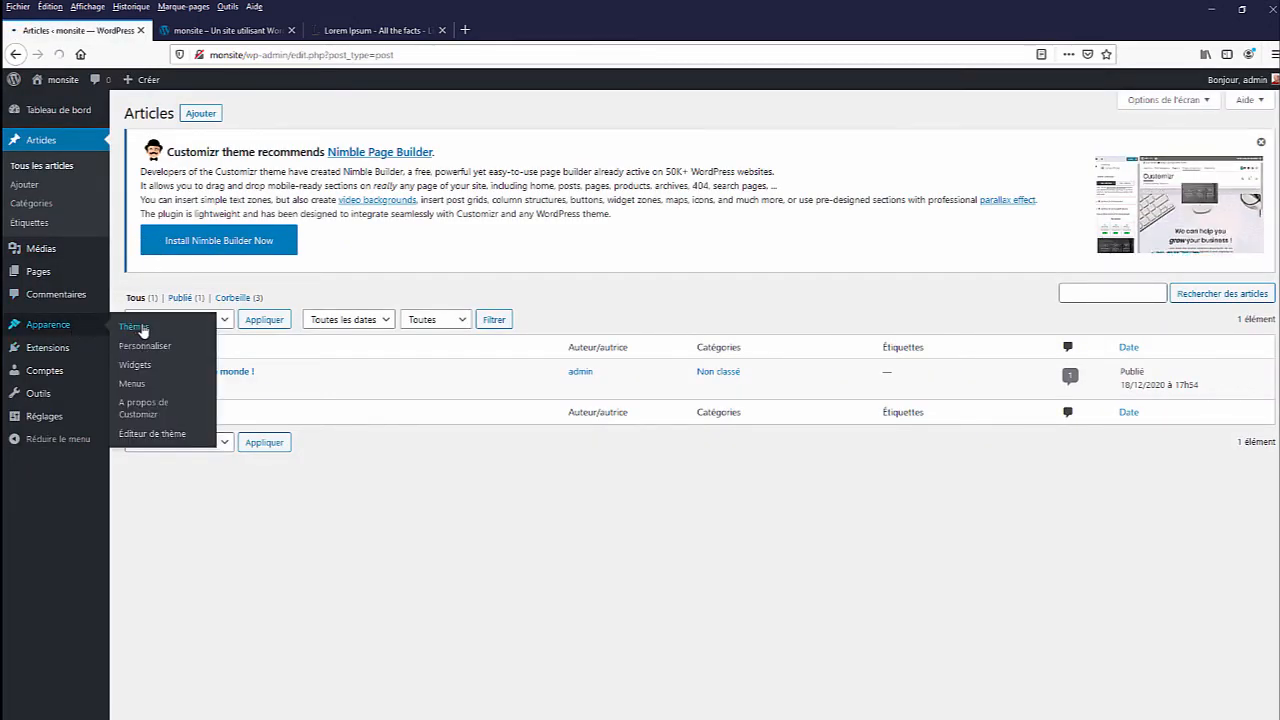
{"action": "left_click", "coordinate": [48, 330]}
{"action": "scroll", "coordinate": [540, 640], "scroll_direction": "down", "scroll_amount": 1}
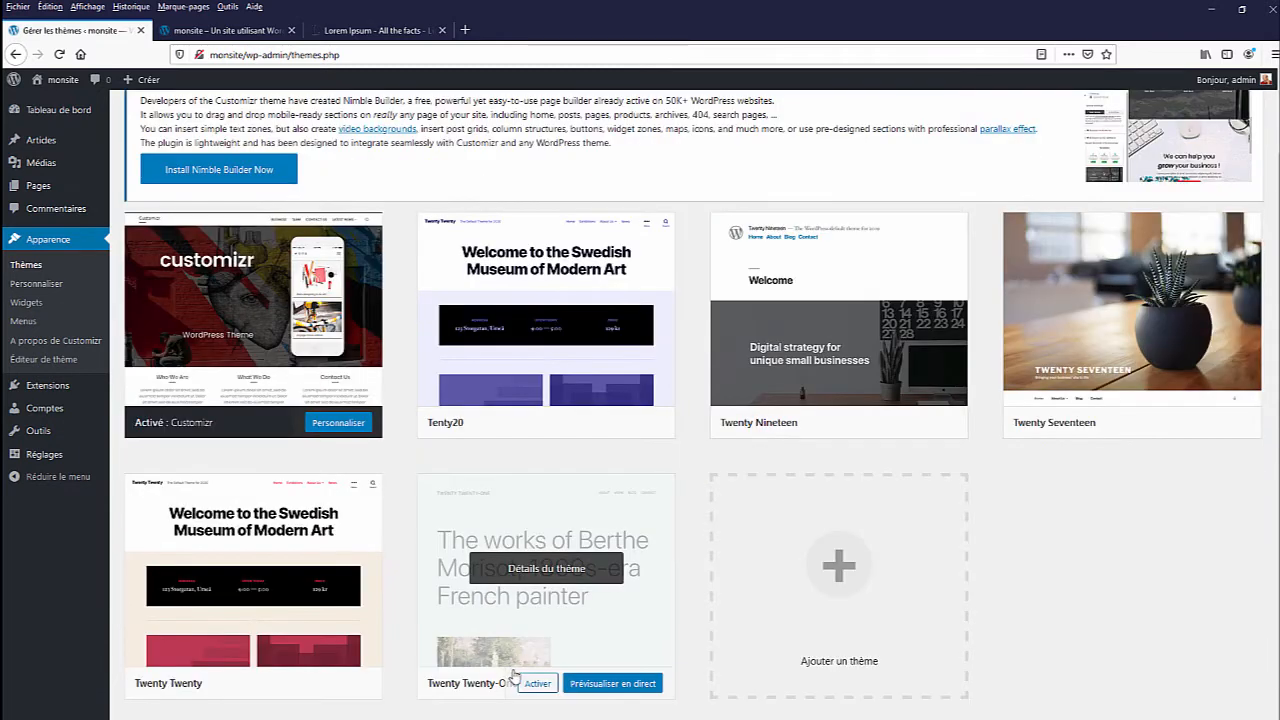
{"action": "left_click", "coordinate": [538, 684]}
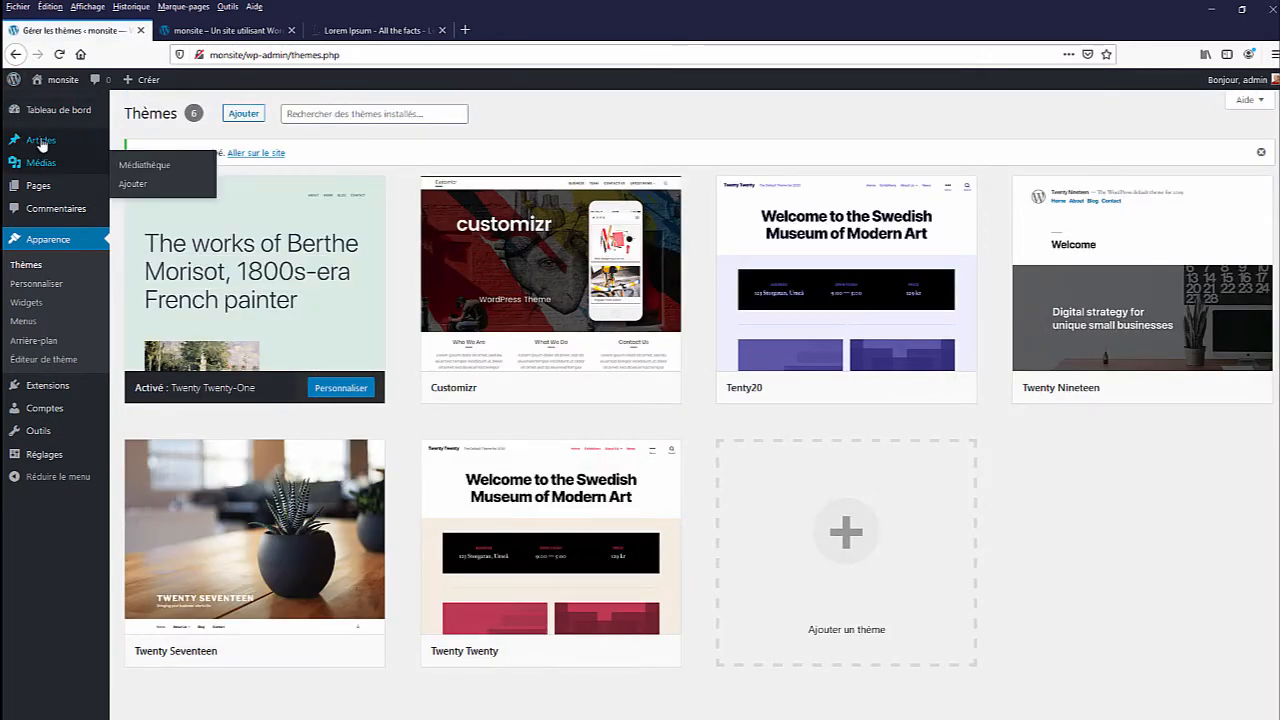
- Start a new article, exit to the list of articles, and start a new article again
{"action": "left_click", "coordinate": [42, 145]}
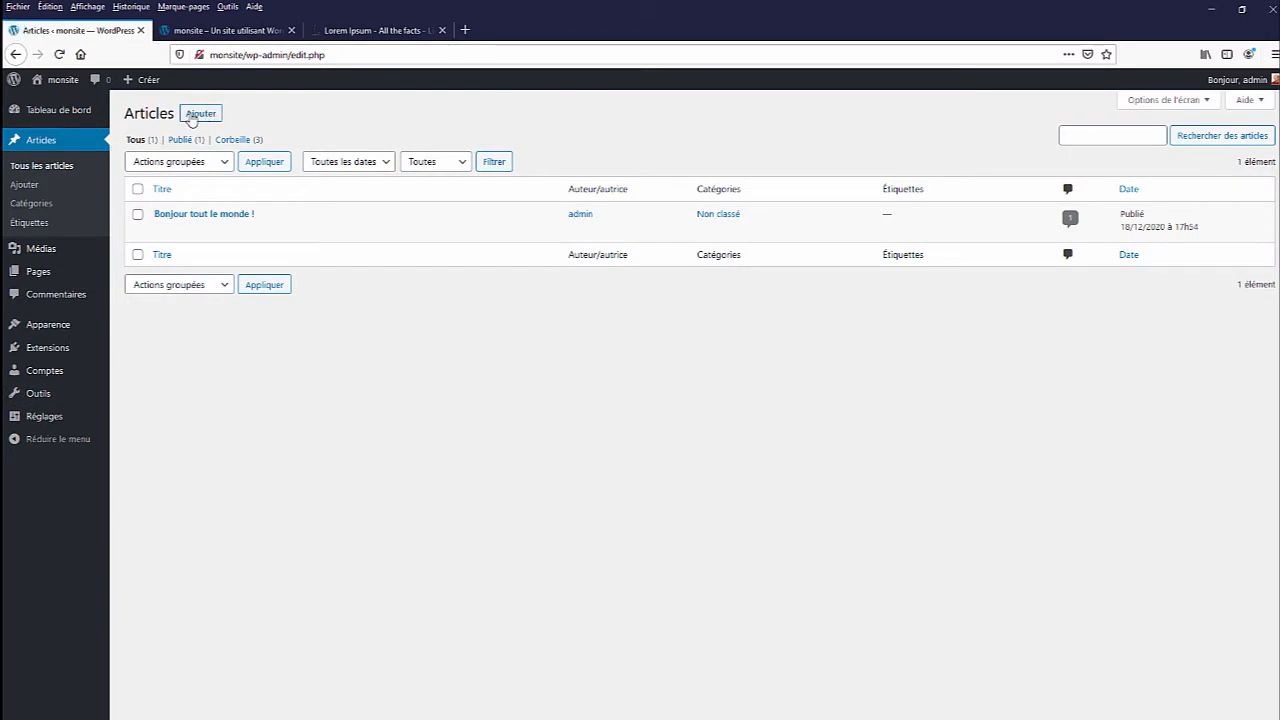
{"action": "left_click", "coordinate": [199, 114]}
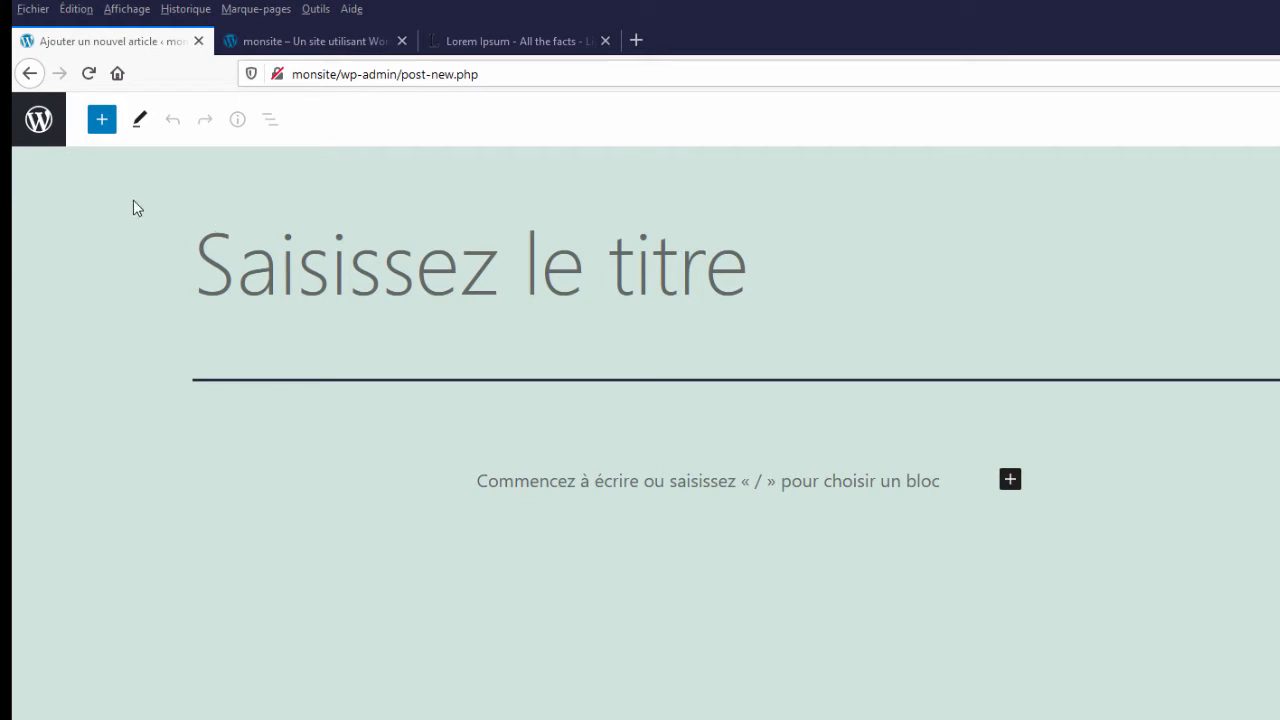
{"action": "left_click", "coordinate": [37, 122]}
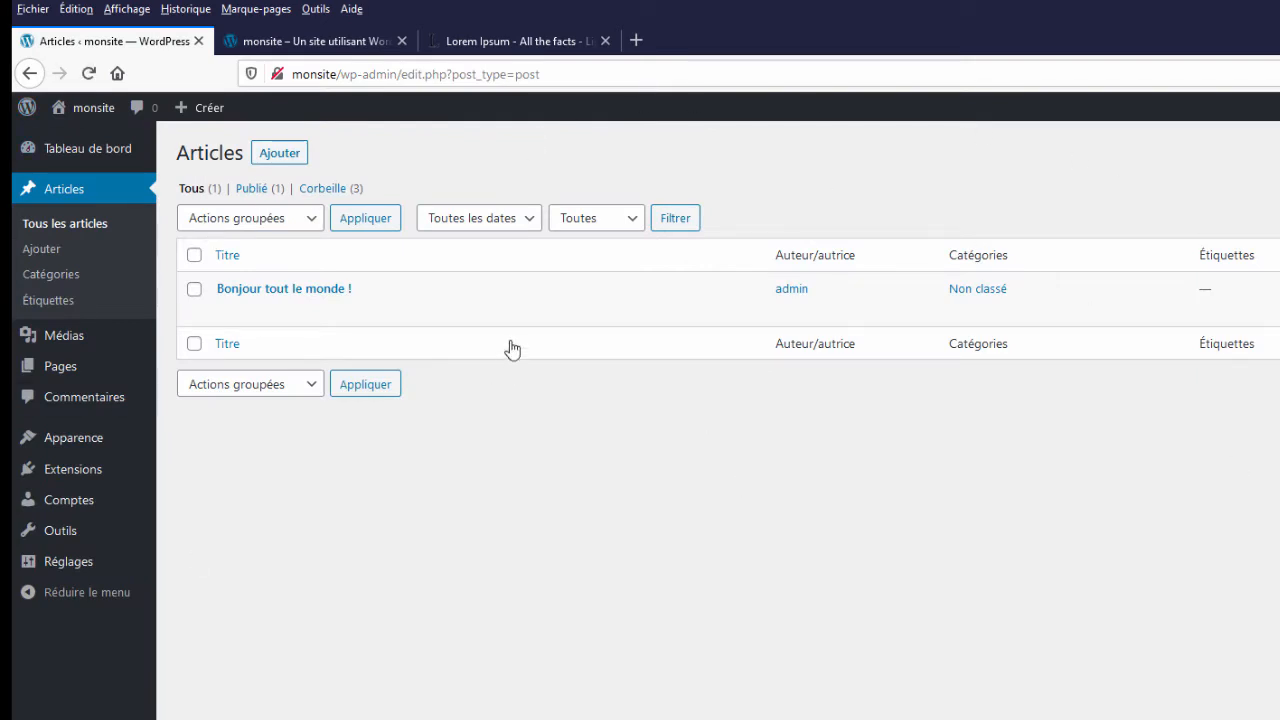
{"action": "left_click", "coordinate": [285, 154]}
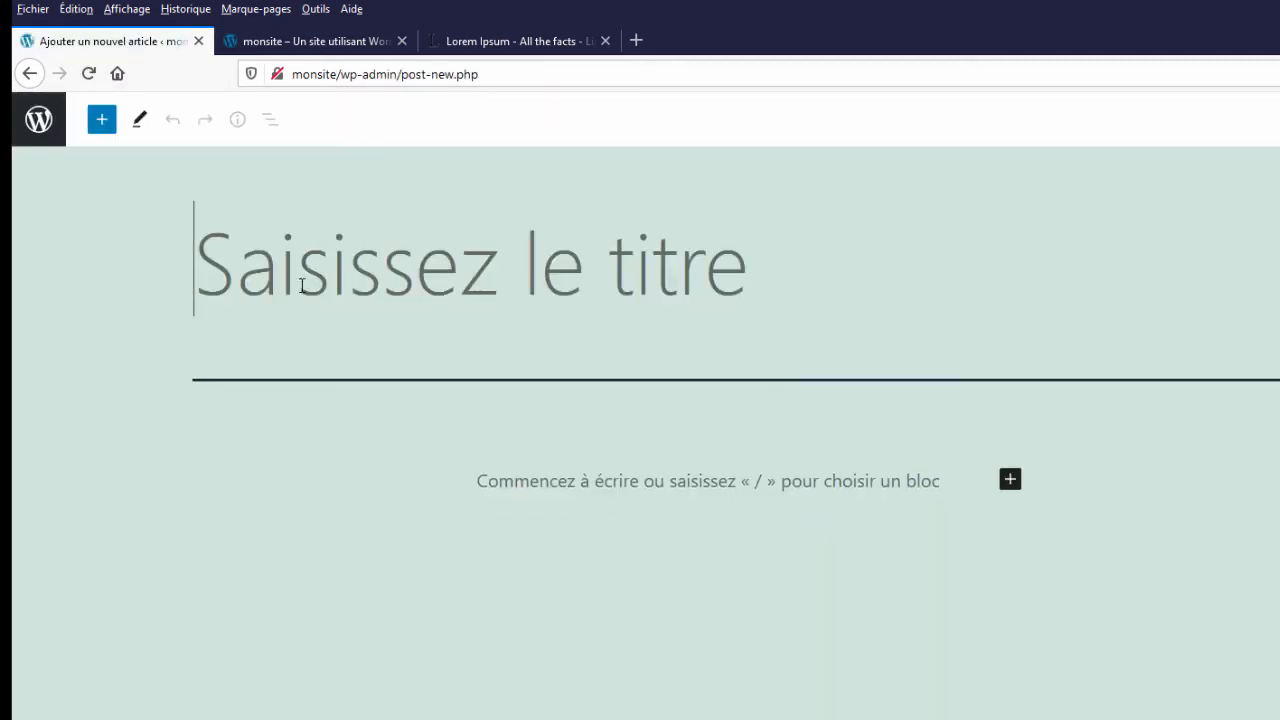
- Test leaving the article with the unsaved title "fffff", choose to stay on the page, and clear the title
{"action": "type", "text": "ffffff"}
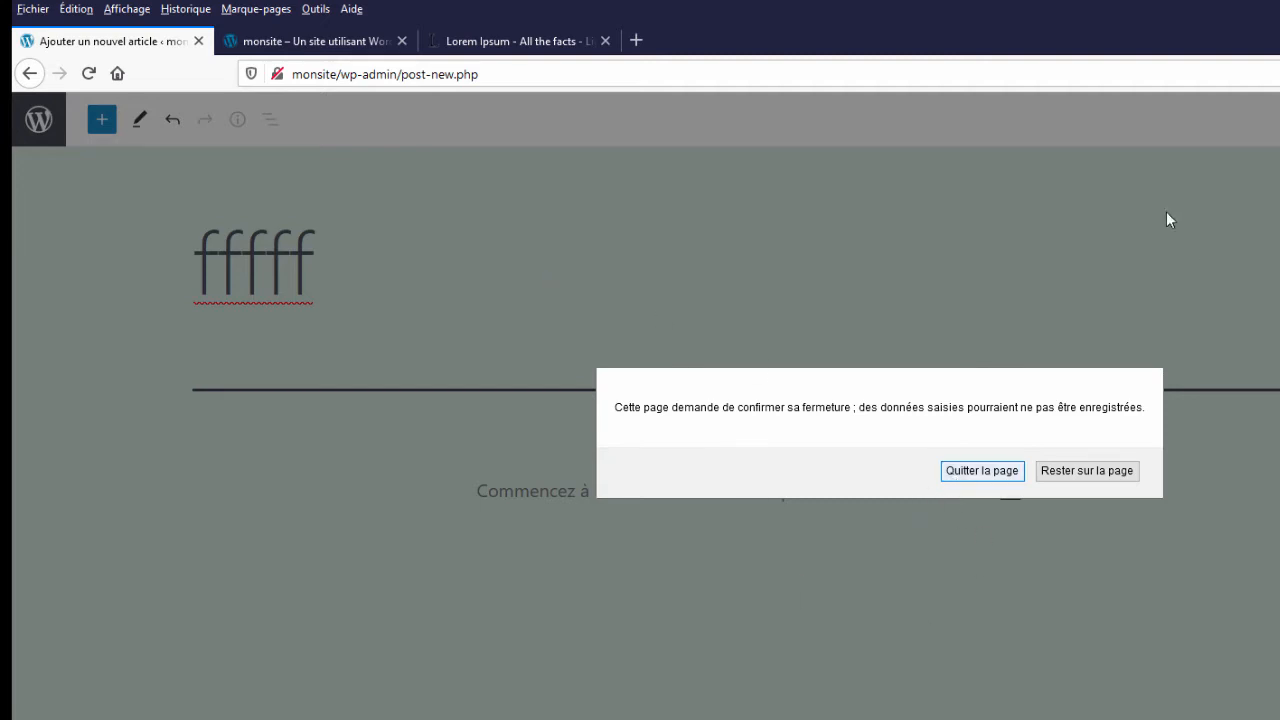
{"action": "left_click", "coordinate": [1084, 471]}
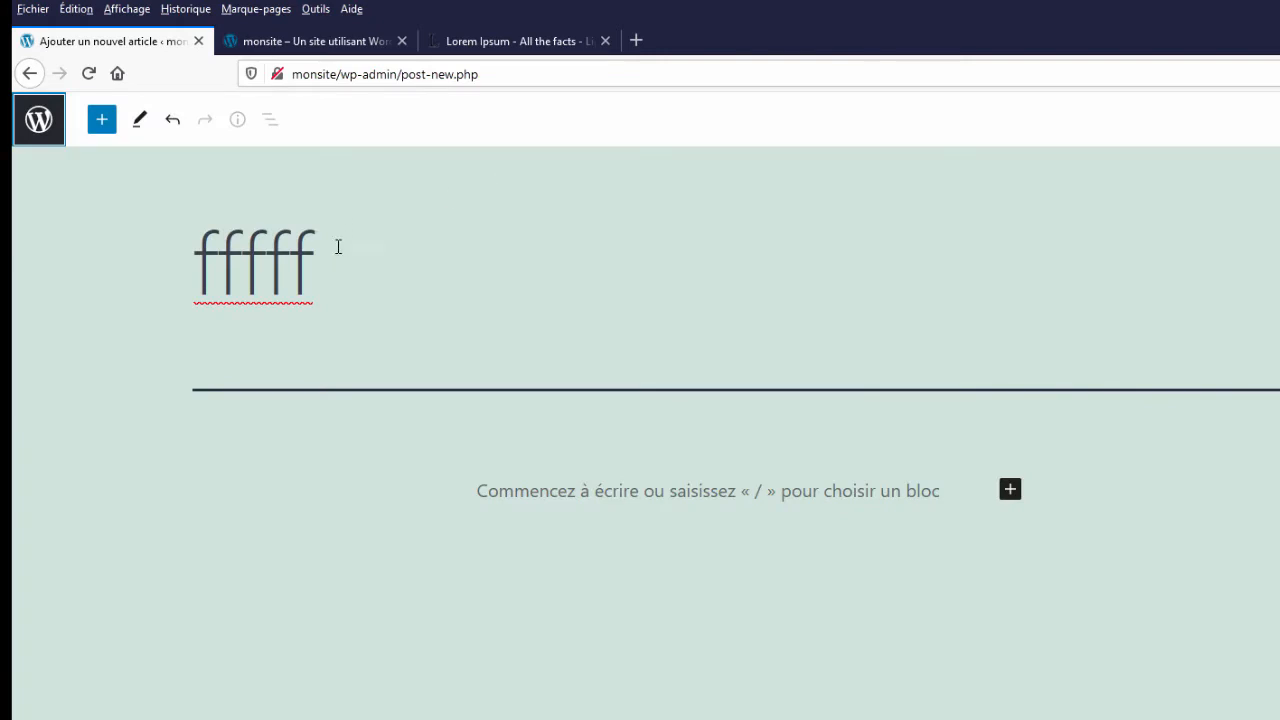
{"action": "double_click", "coordinate": [205, 248]}
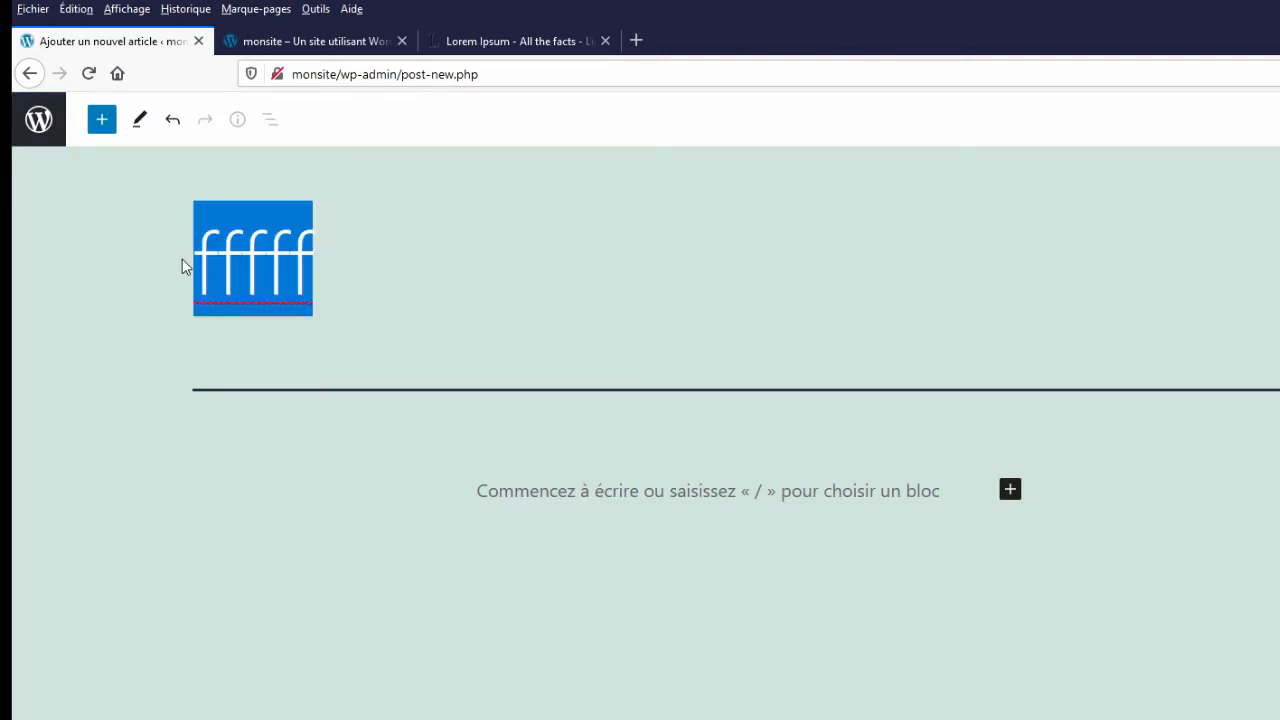
{"action": "key", "text": "BackSpace"}
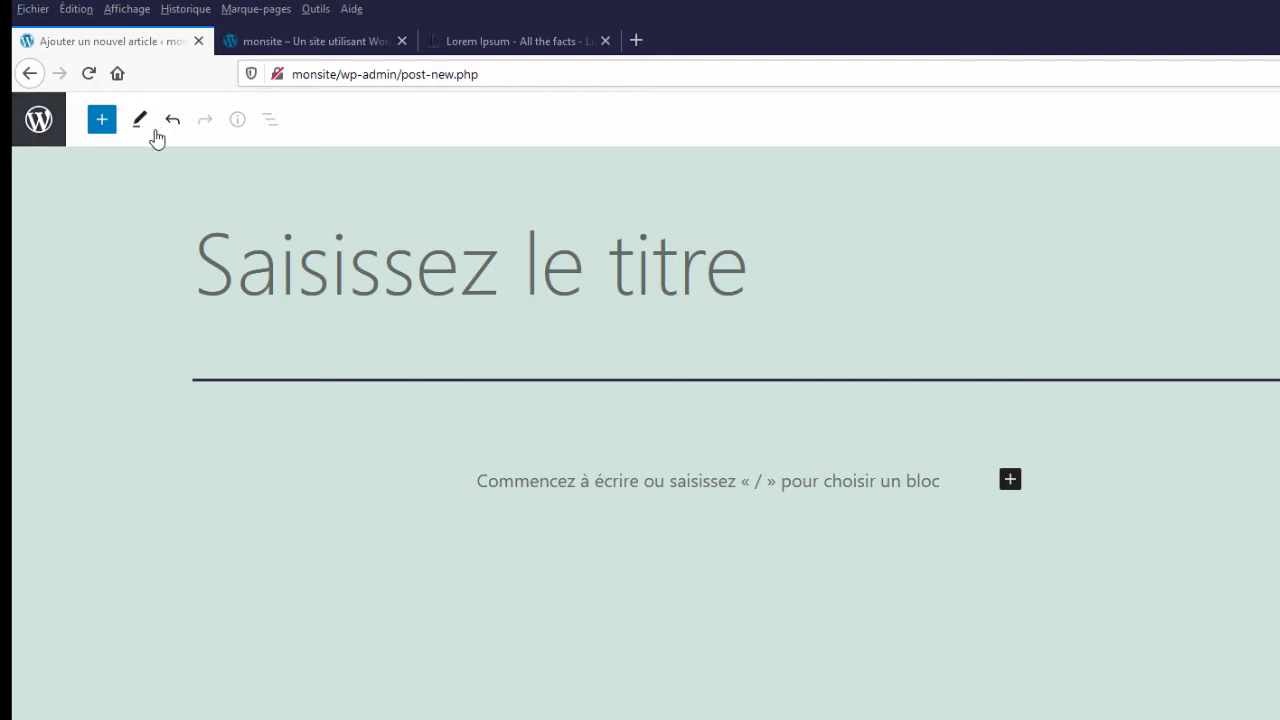
- Look through the text and media blocks in the block library and close it
{"action": "left_click", "coordinate": [103, 120]}
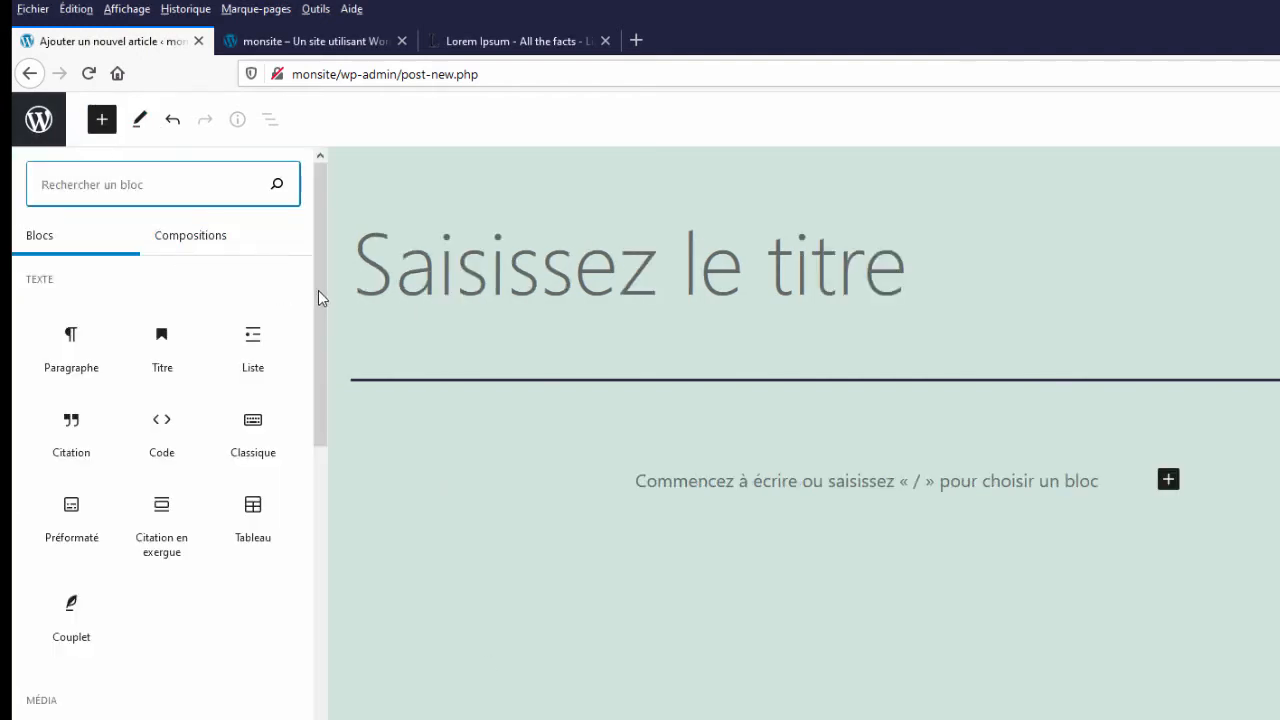
{"action": "left_click_drag", "start_coordinate": [321, 287], "coordinate": [151, 257]}
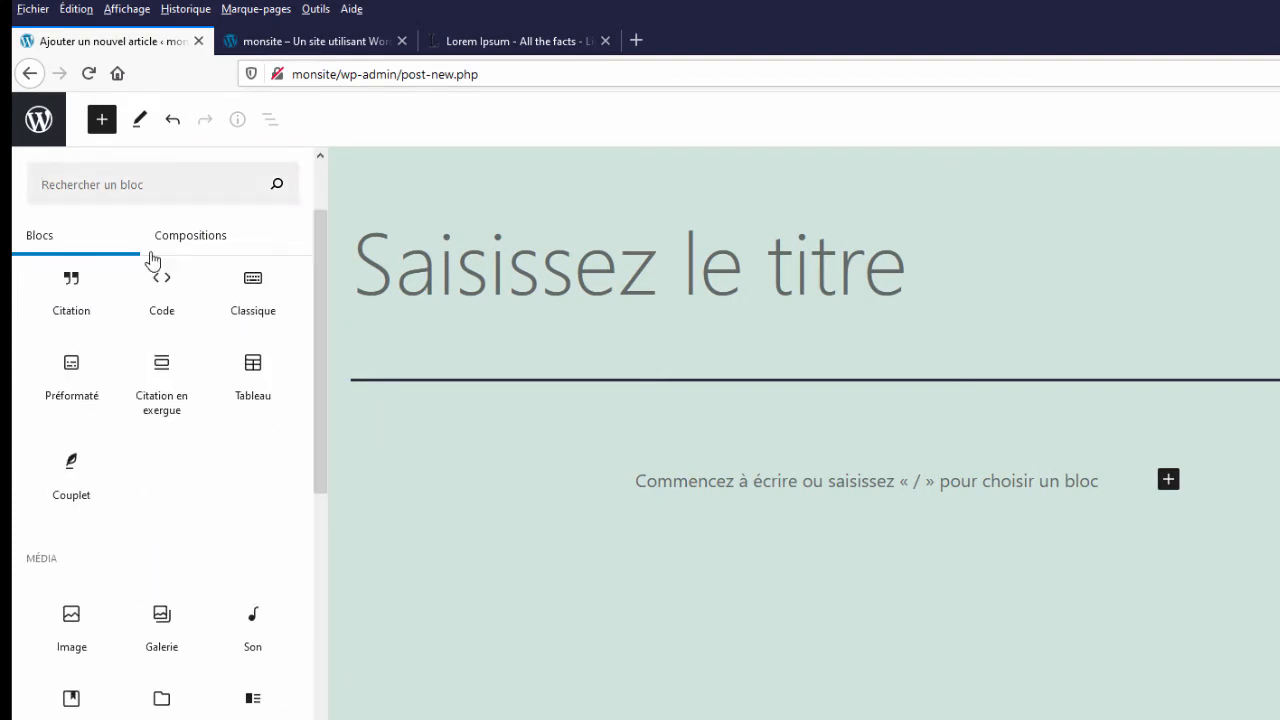
{"action": "left_click", "coordinate": [110, 127]}
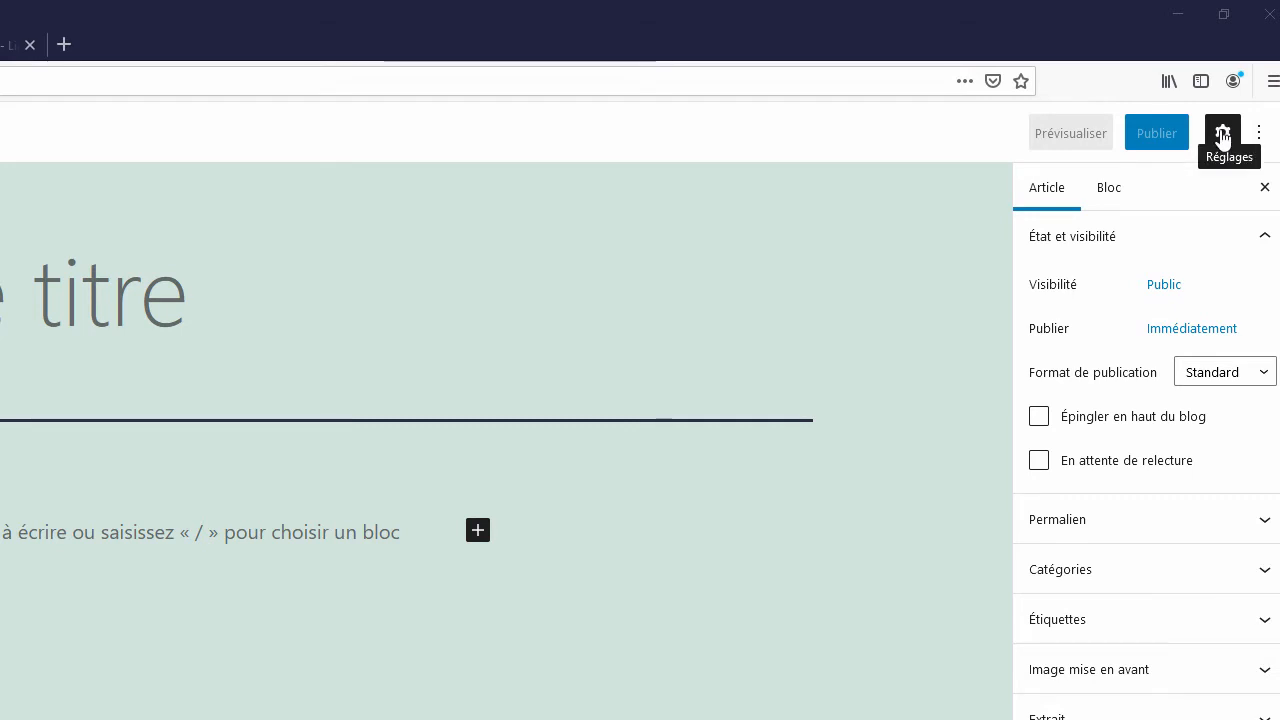
- Hide and show the article settings again, and view the editor's view, editor and tools options
{"action": "left_click", "coordinate": [1222, 138]}
{"action": "left_click", "coordinate": [1221, 137]}
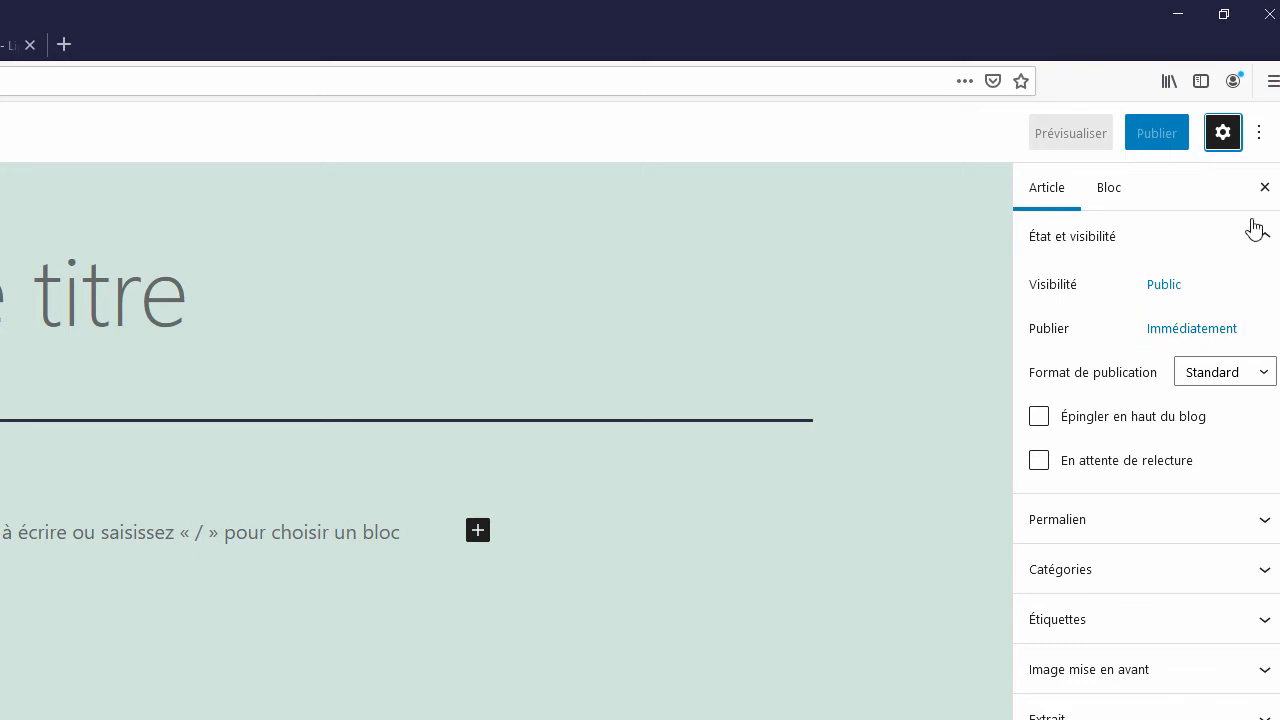
{"action": "left_click", "coordinate": [1259, 137]}
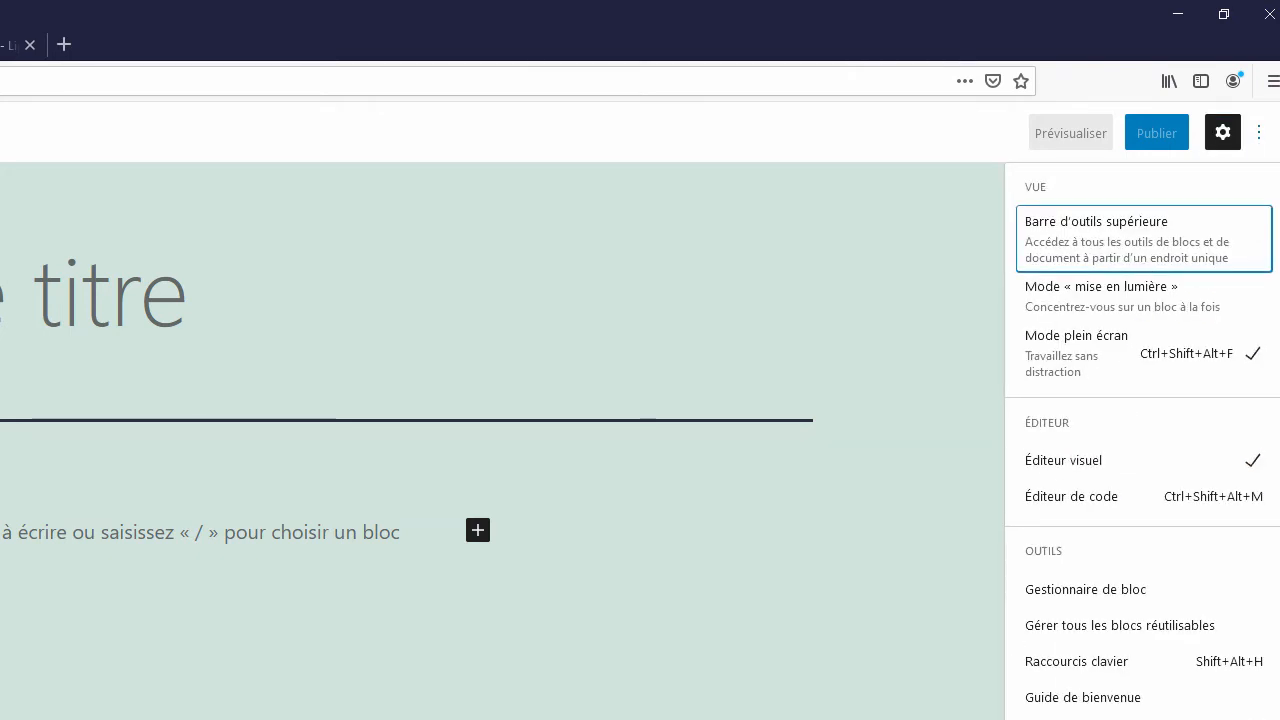
{"action": "left_click", "coordinate": [1260, 140]}
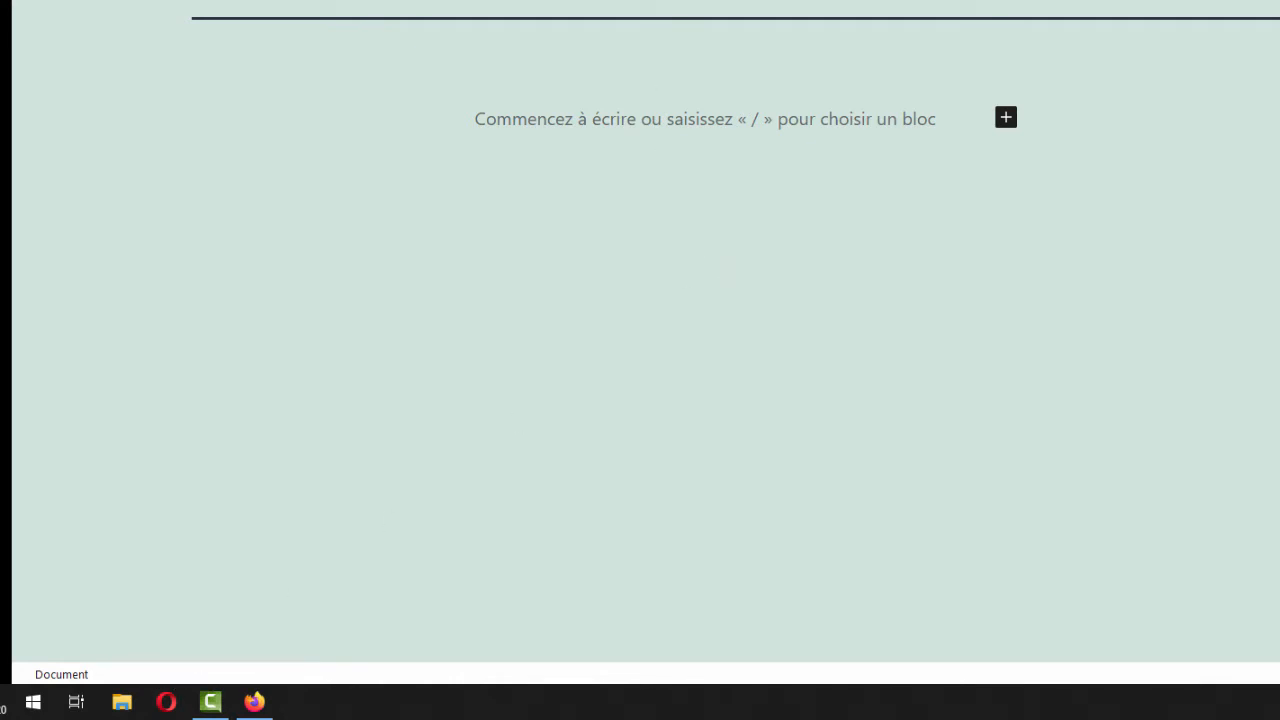
- Insert the "Vitrine de deux images" pattern from the Twenty Twenty-One compositions into the article
{"action": "left_click", "coordinate": [102, 98]}
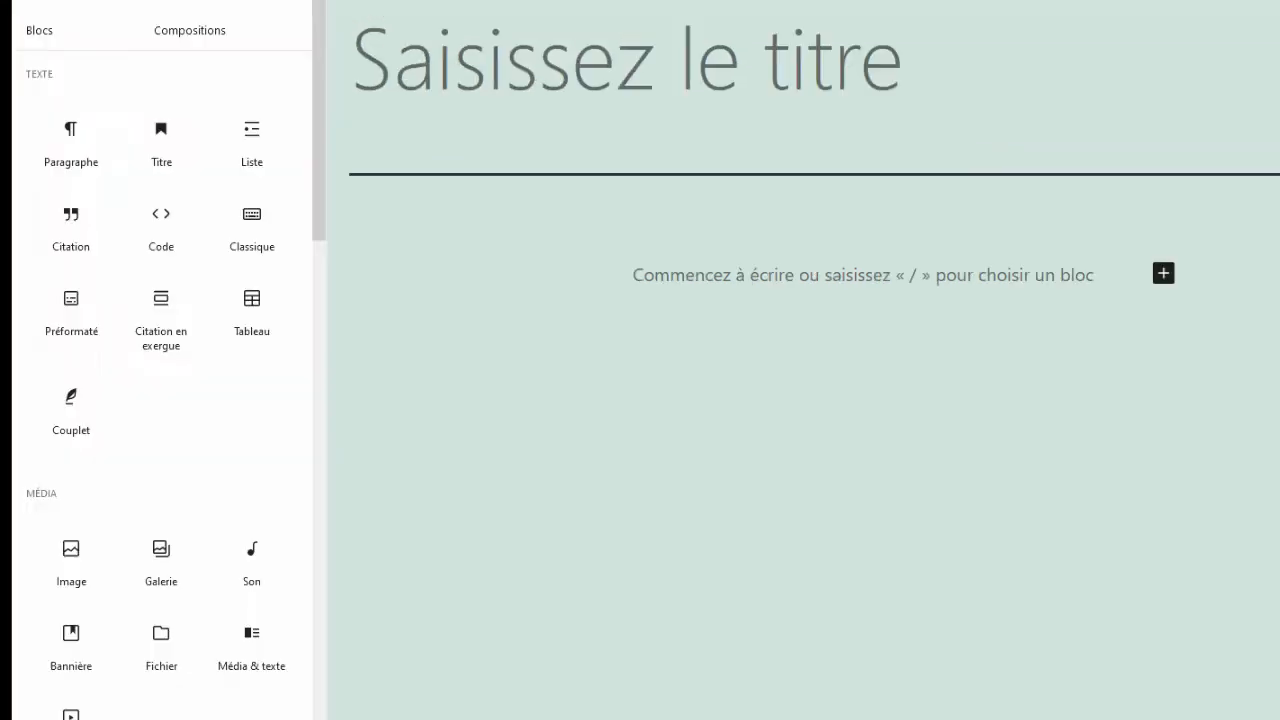
{"action": "left_click", "coordinate": [190, 235]}
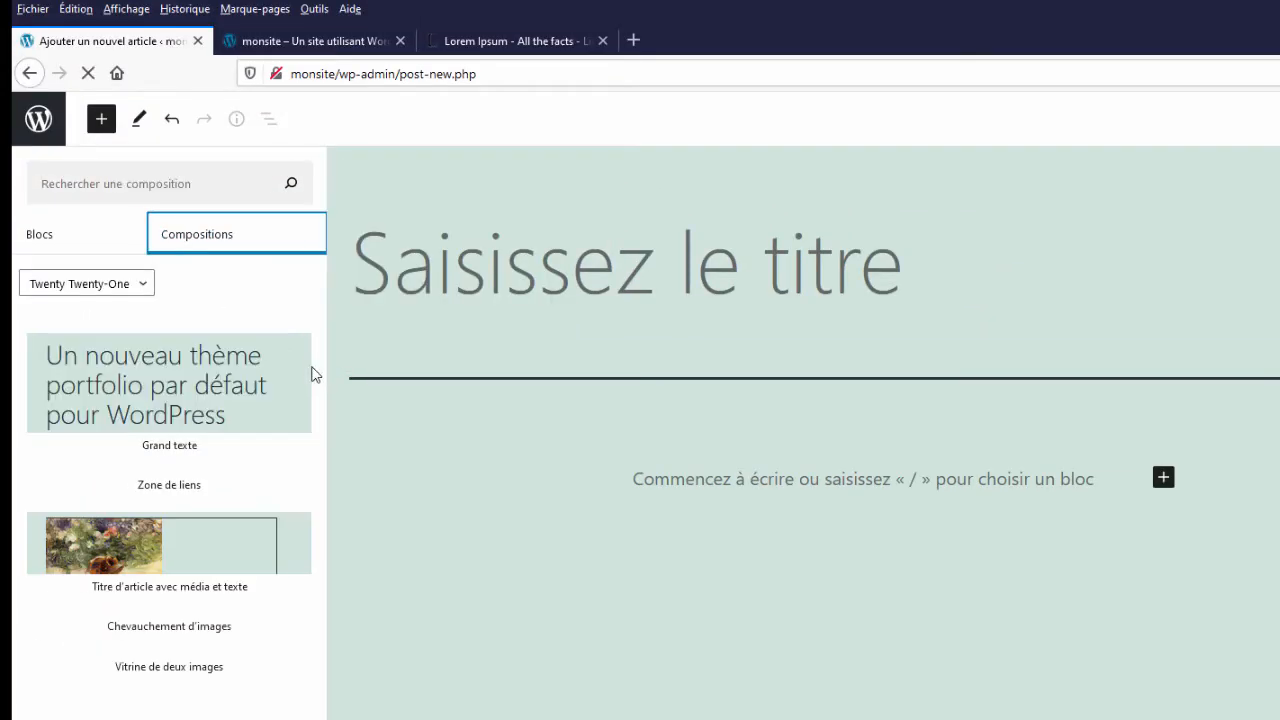
{"action": "left_click_drag", "start_coordinate": [320, 599], "coordinate": [342, 110]}
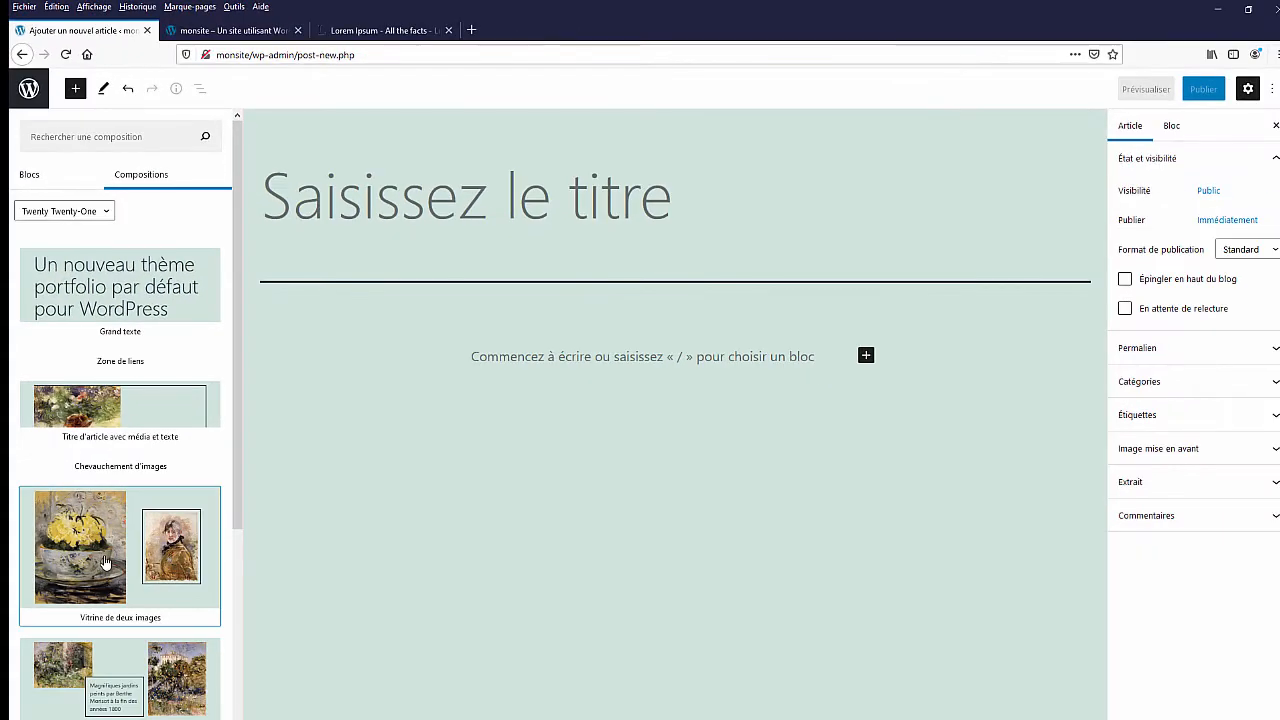
{"action": "left_click", "coordinate": [105, 562]}
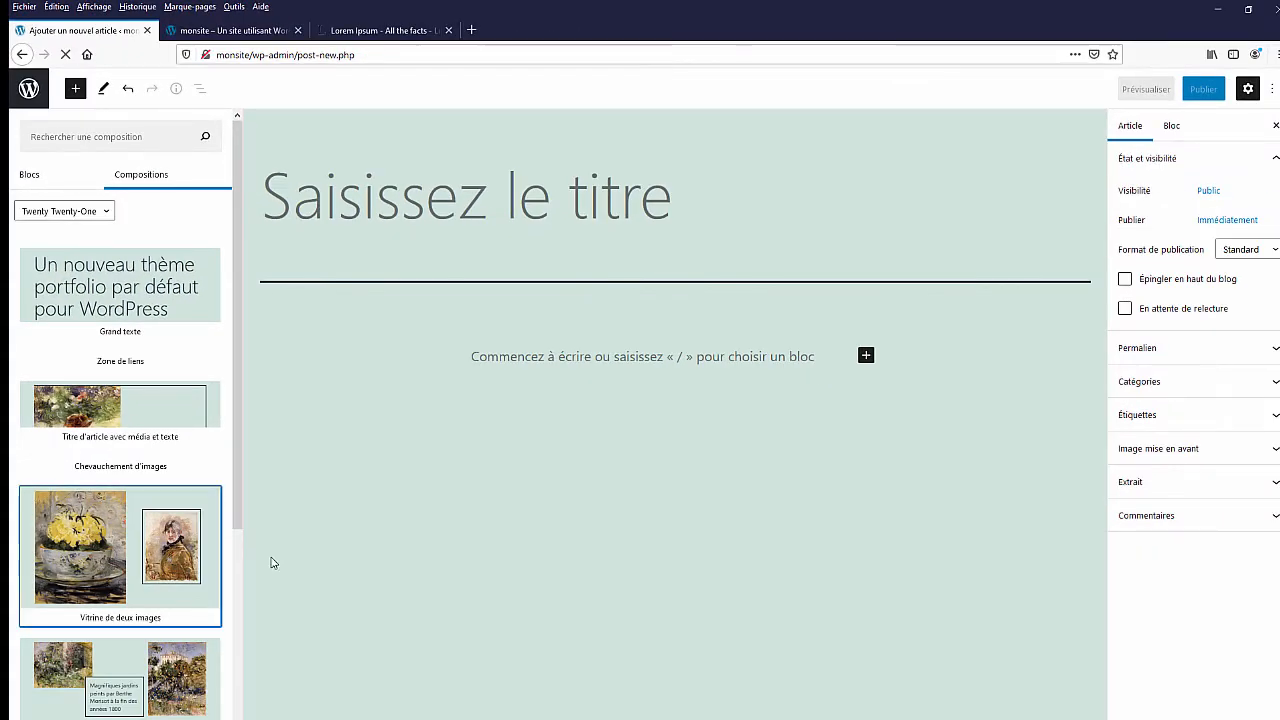
{"action": "scroll", "coordinate": [458, 505], "scroll_direction": "down", "scroll_amount": 1}
{"action": "scroll", "coordinate": [459, 507], "scroll_direction": "down", "scroll_amount": 1}
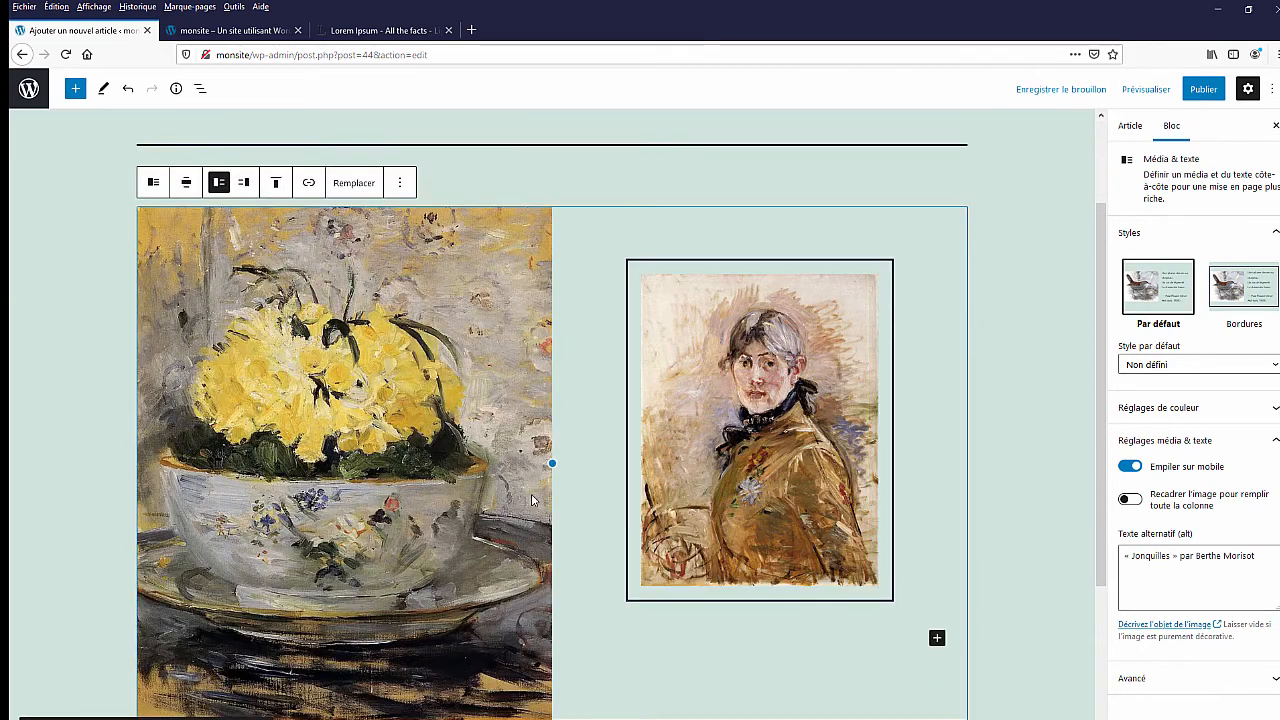
- Switch the editing tool to Sélectionner and select the Média & texte block holding the two images
{"action": "left_click", "coordinate": [104, 90]}
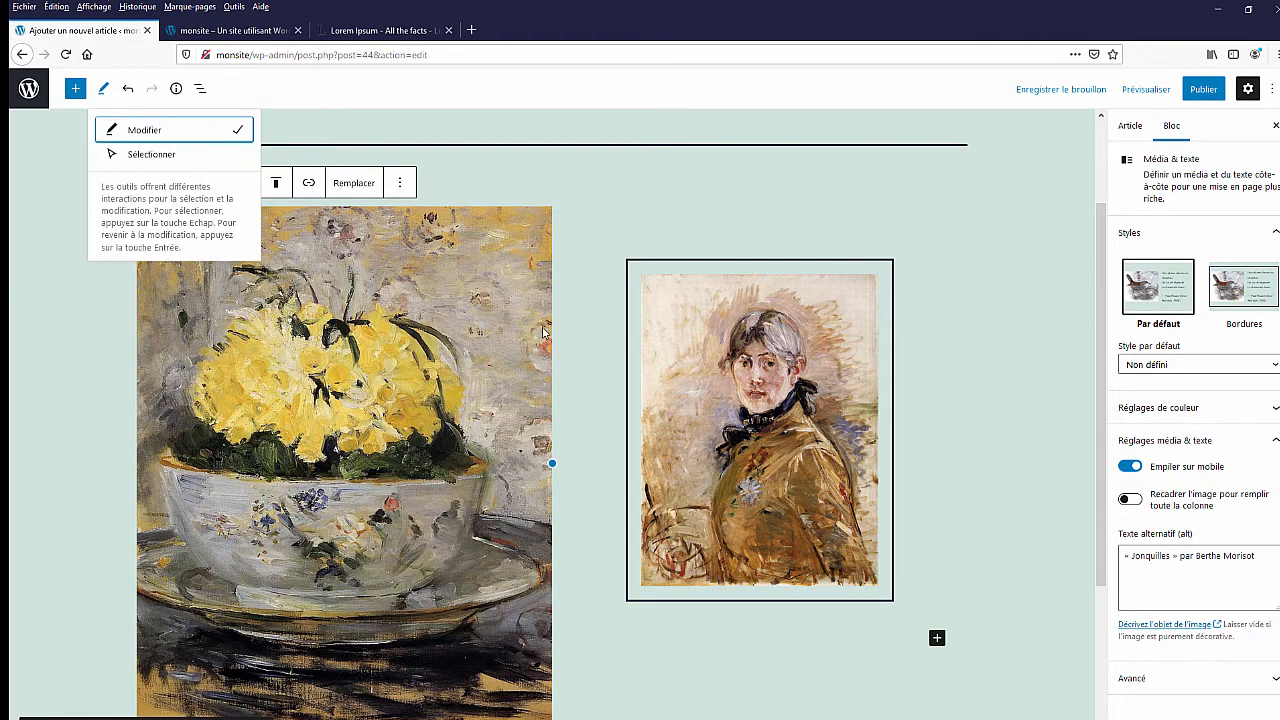
{"action": "left_click", "coordinate": [135, 153]}
{"action": "left_click", "coordinate": [644, 224]}
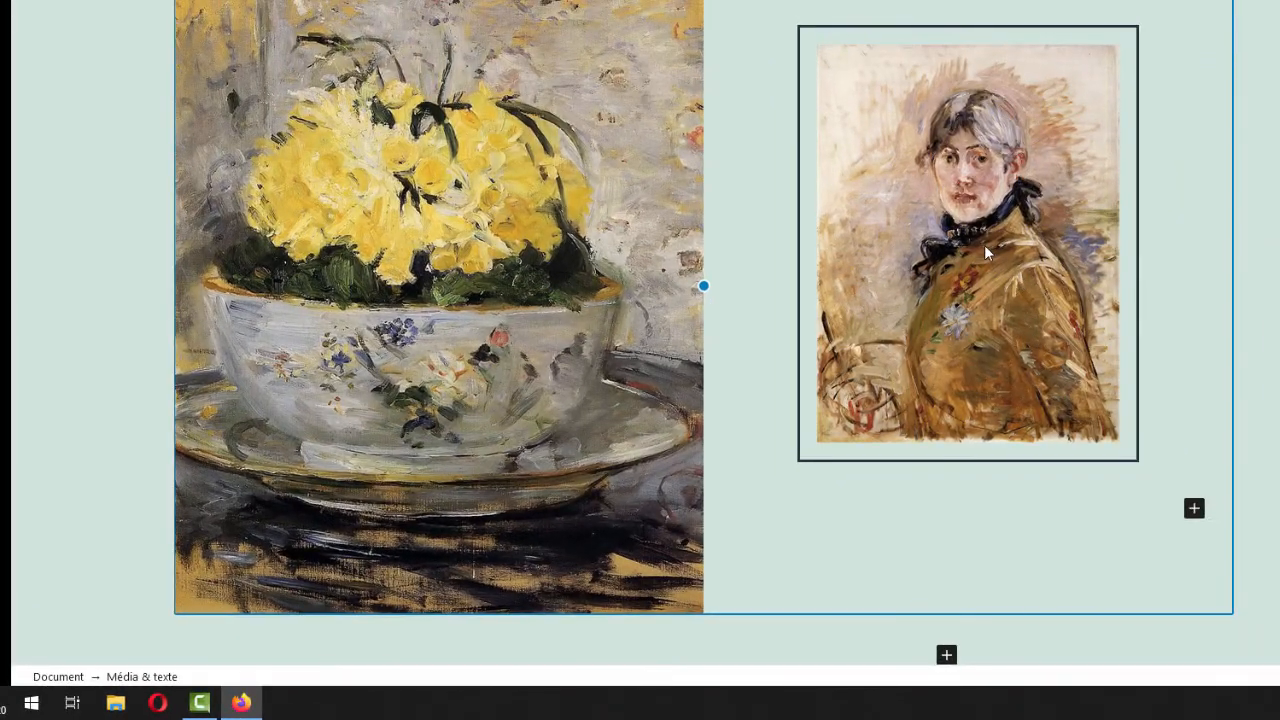
- Select the portrait image and its parent Média & texte block in turn, view the block outline, and return to document level
{"action": "left_click", "coordinate": [984, 244]}
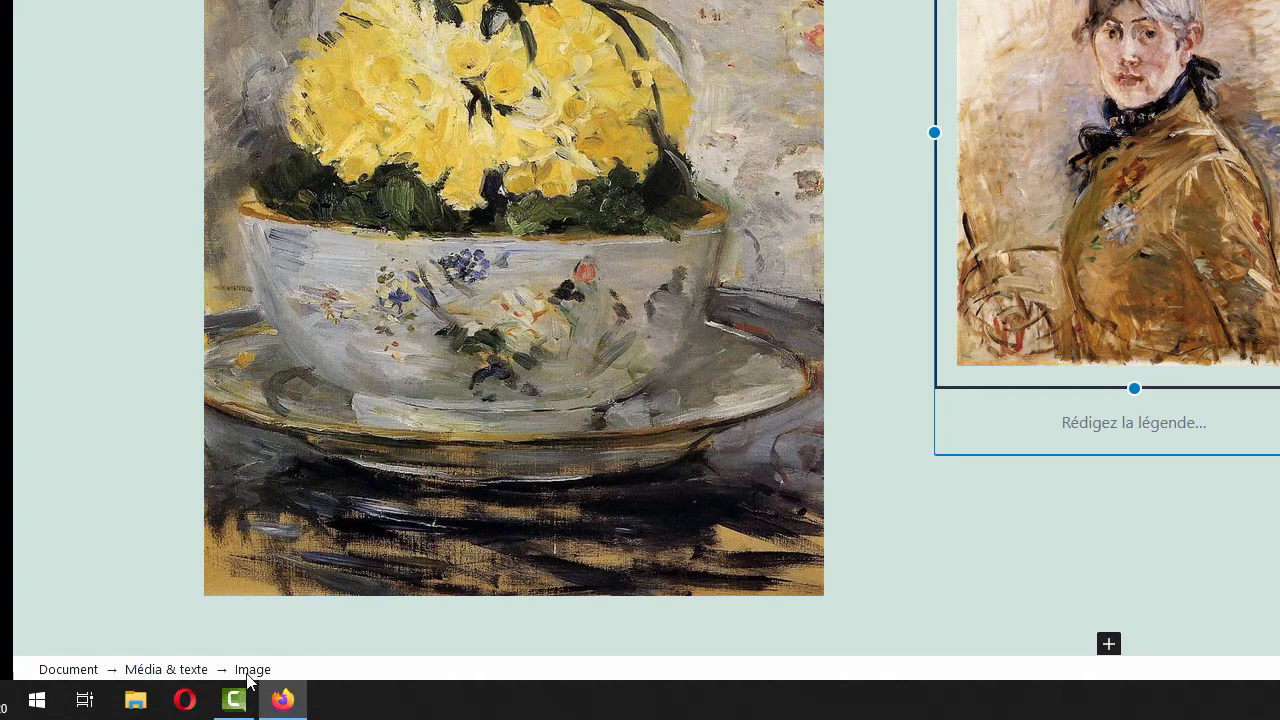
{"action": "left_click", "coordinate": [158, 670]}
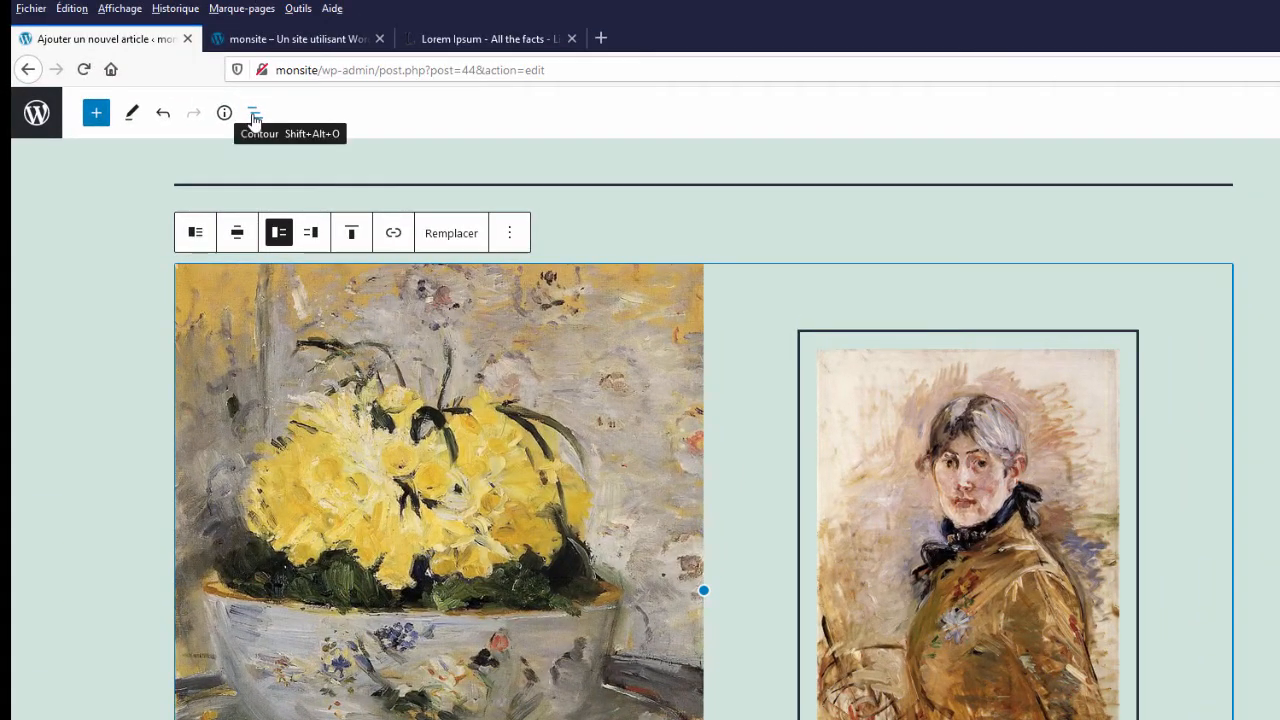
{"action": "left_click", "coordinate": [254, 116]}
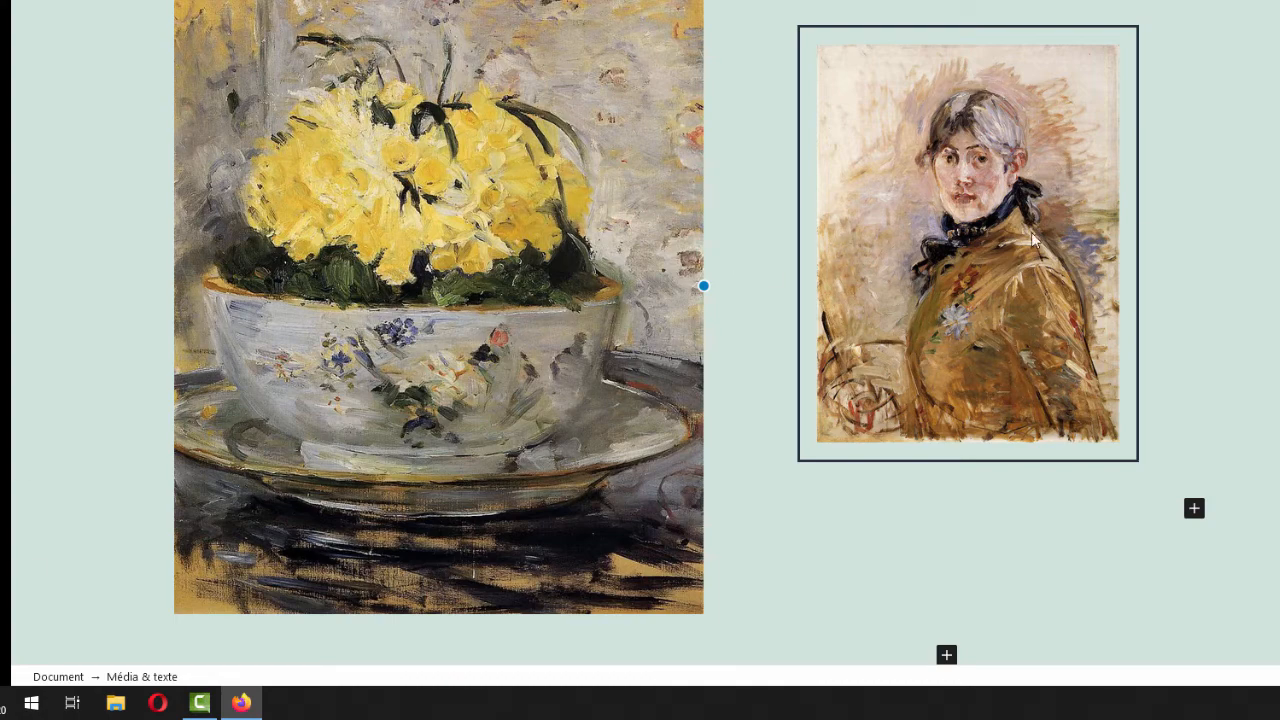
{"action": "left_click", "coordinate": [972, 256]}
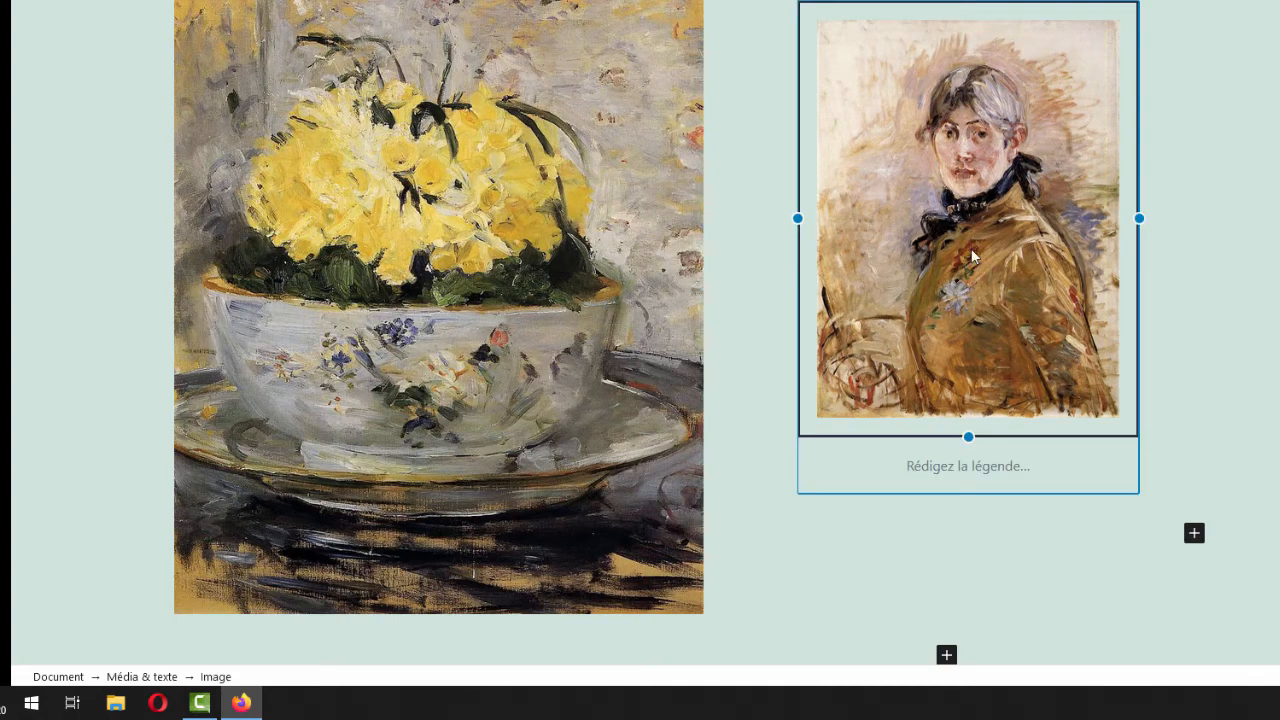
{"action": "left_click", "coordinate": [57, 680]}
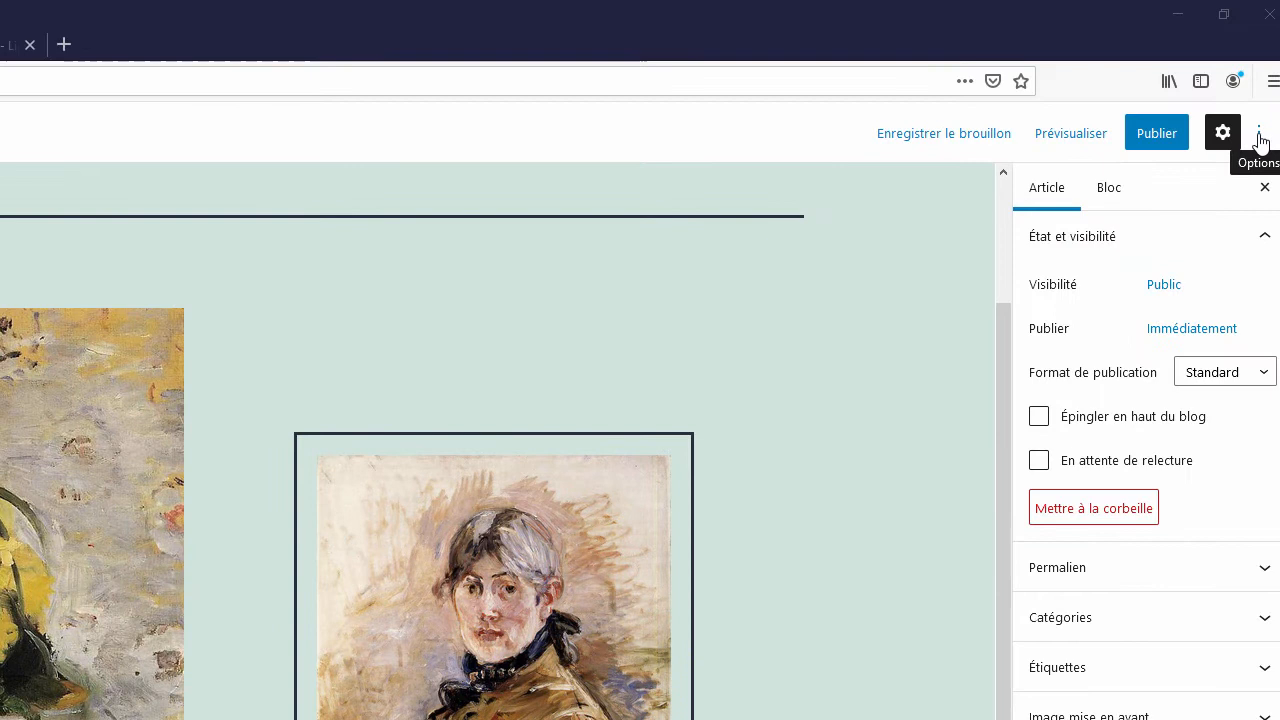
- View the editor options once more, close them, and hide and show the settings sidebar
{"action": "left_click", "coordinate": [1259, 136]}
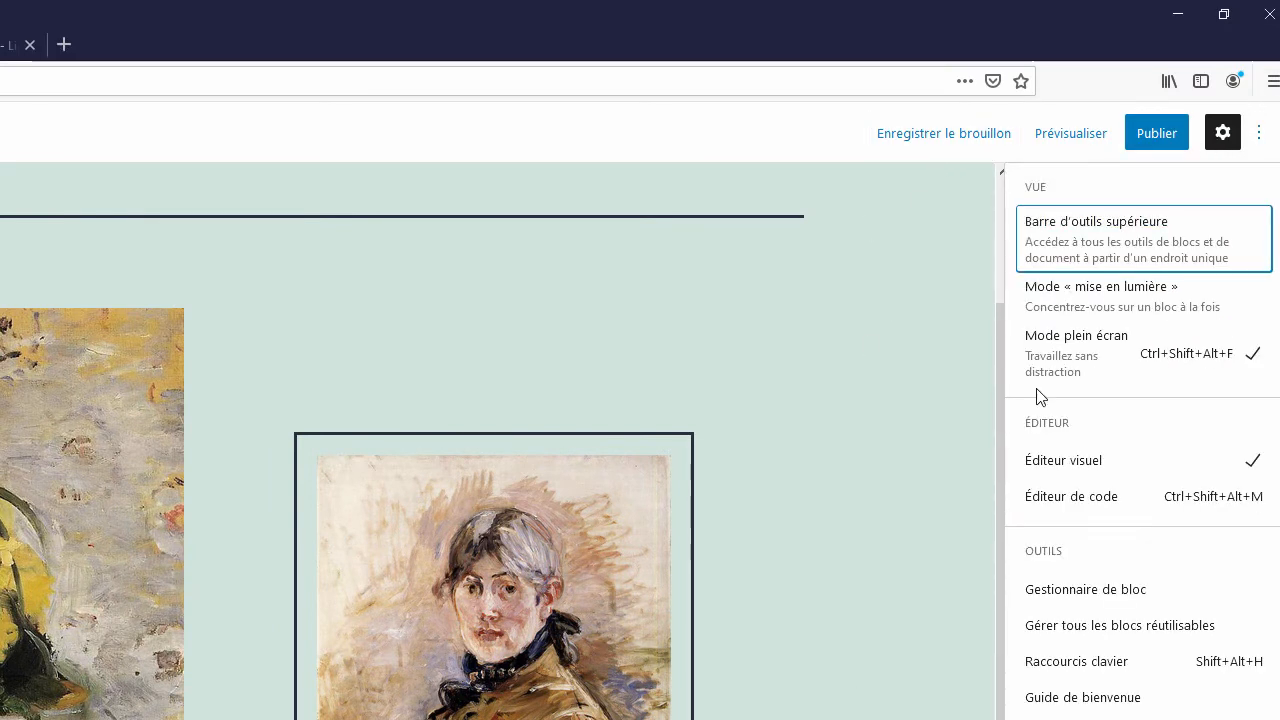
{"action": "left_click", "coordinate": [1257, 137]}
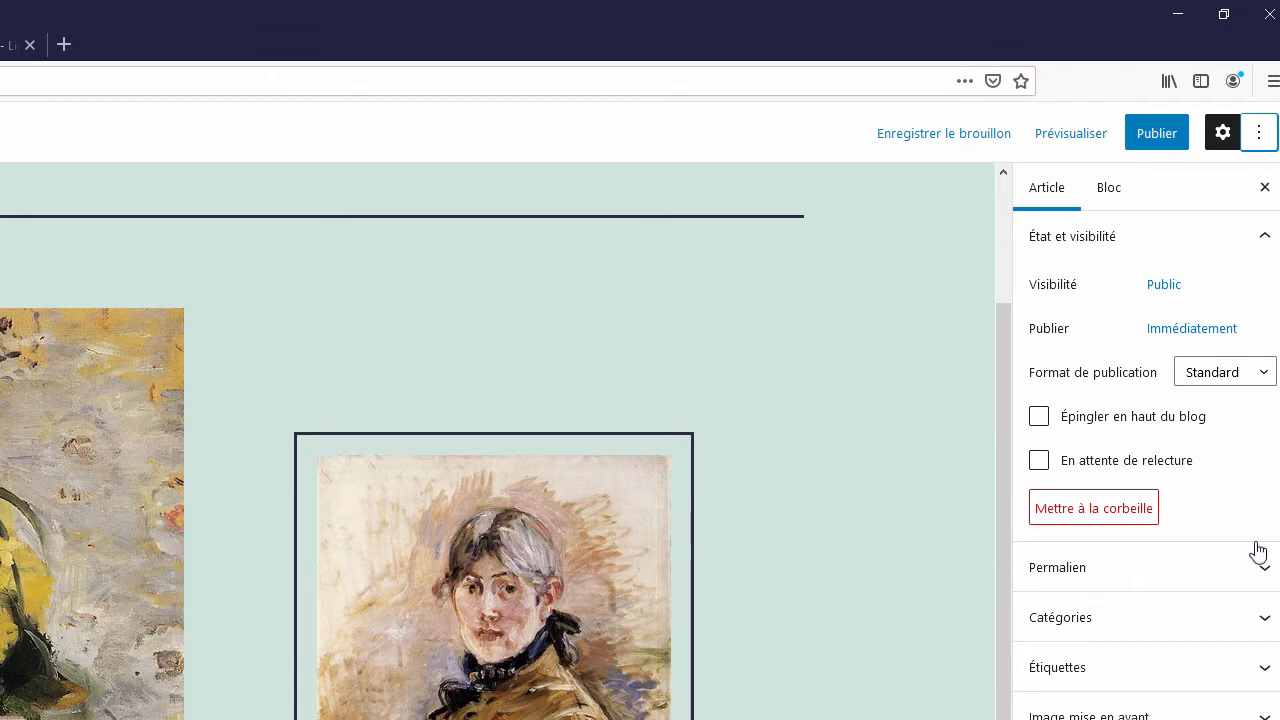
{"action": "left_click", "coordinate": [1223, 136]}
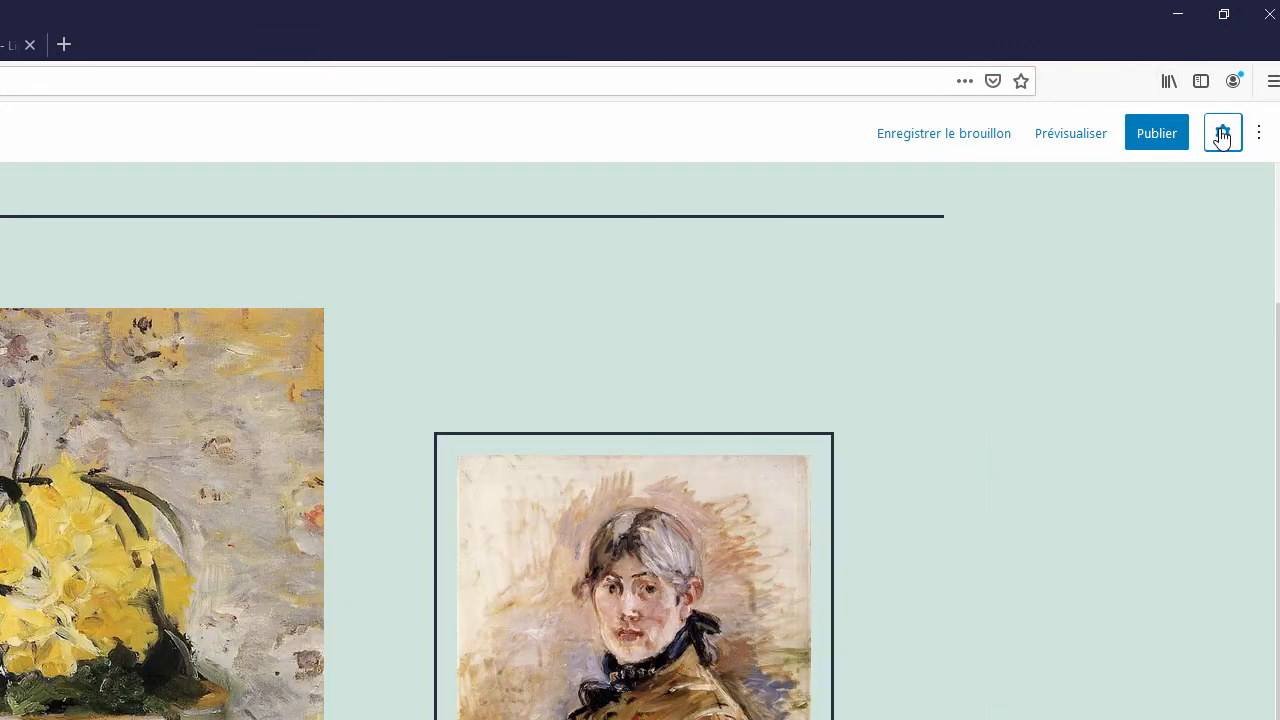
{"action": "left_click", "coordinate": [1222, 136]}
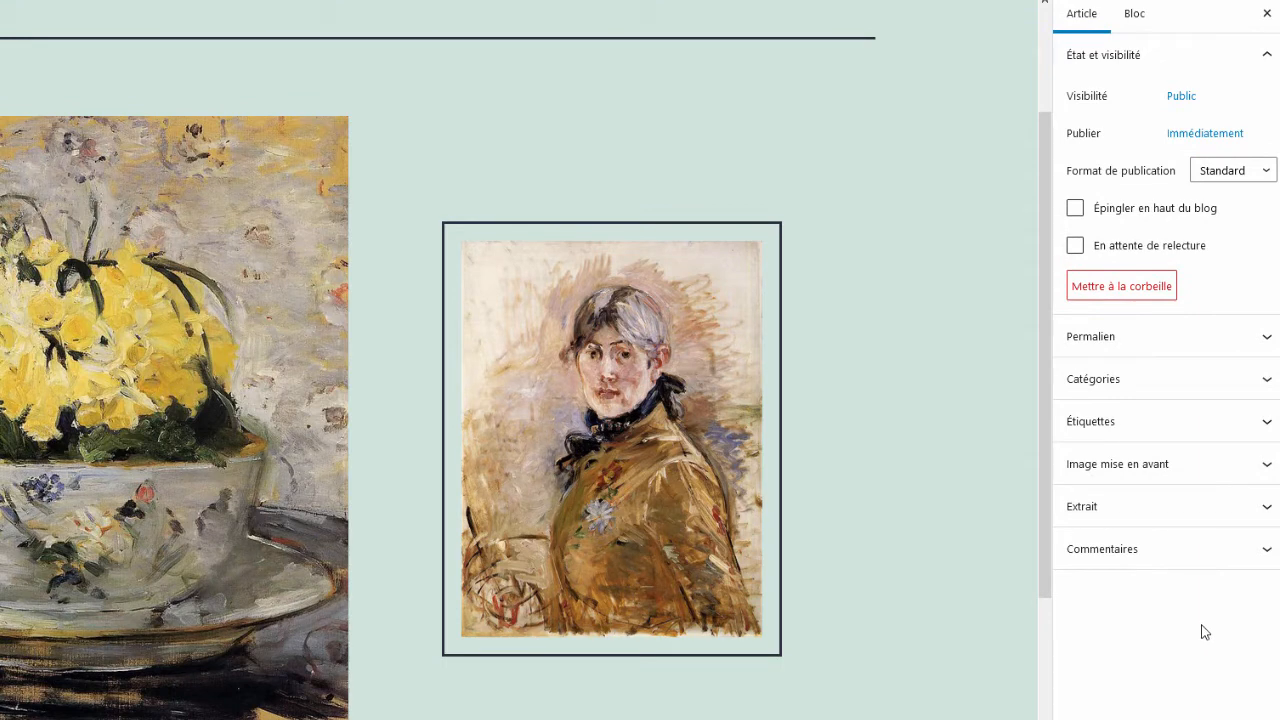
- Compare the article settings, including the categories, with the block settings for the Média & texte block and the portrait image
{"action": "left_click", "coordinate": [1265, 382]}
{"action": "left_click", "coordinate": [1248, 395]}
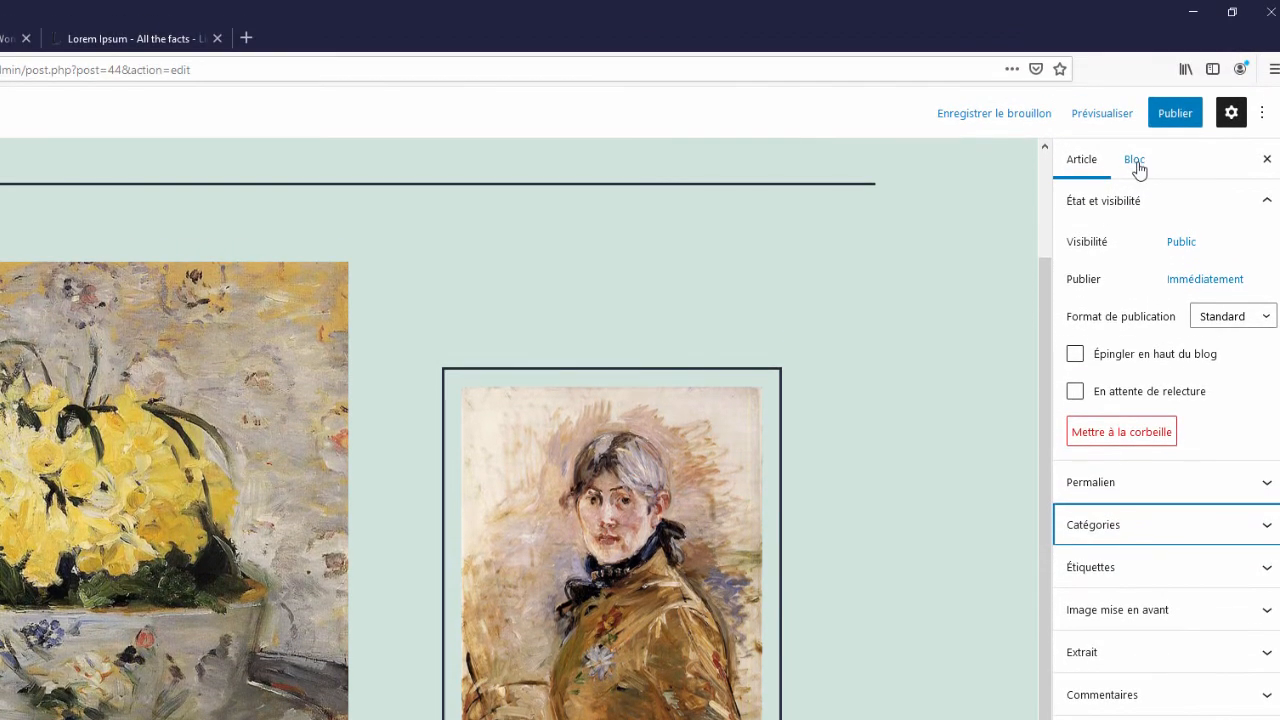
{"action": "left_click", "coordinate": [1133, 165]}
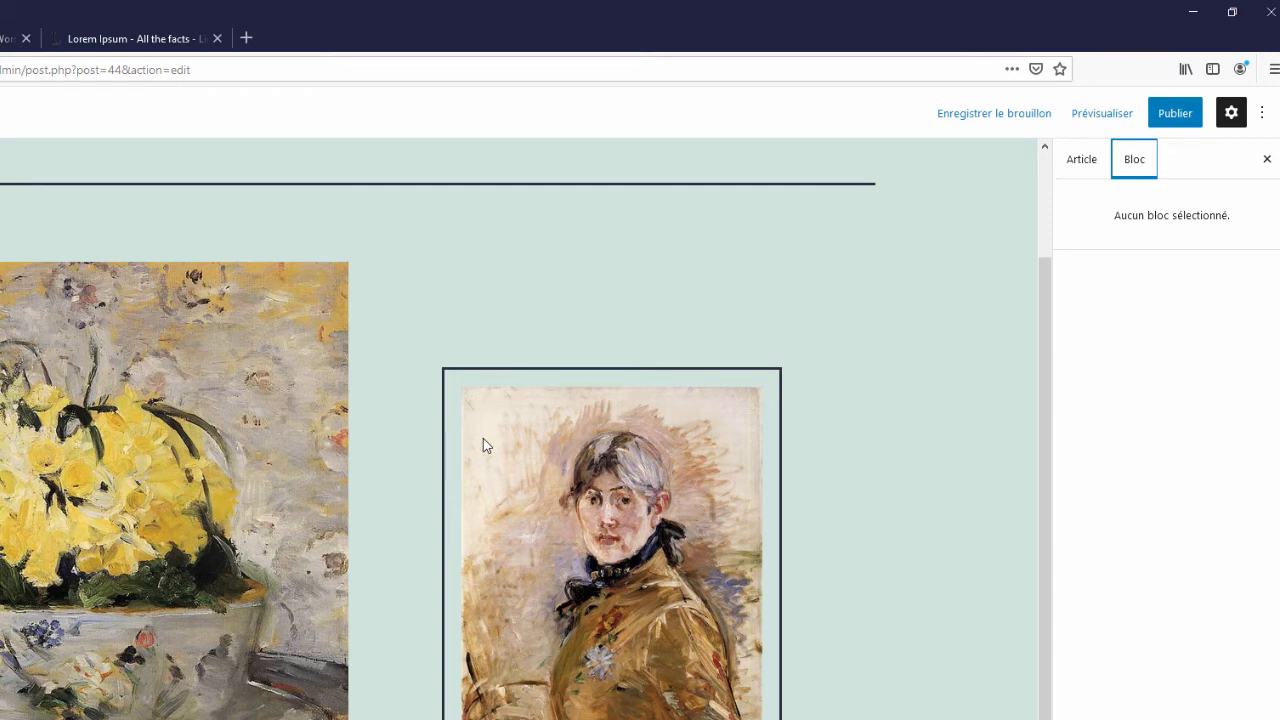
{"action": "left_click", "coordinate": [472, 316]}
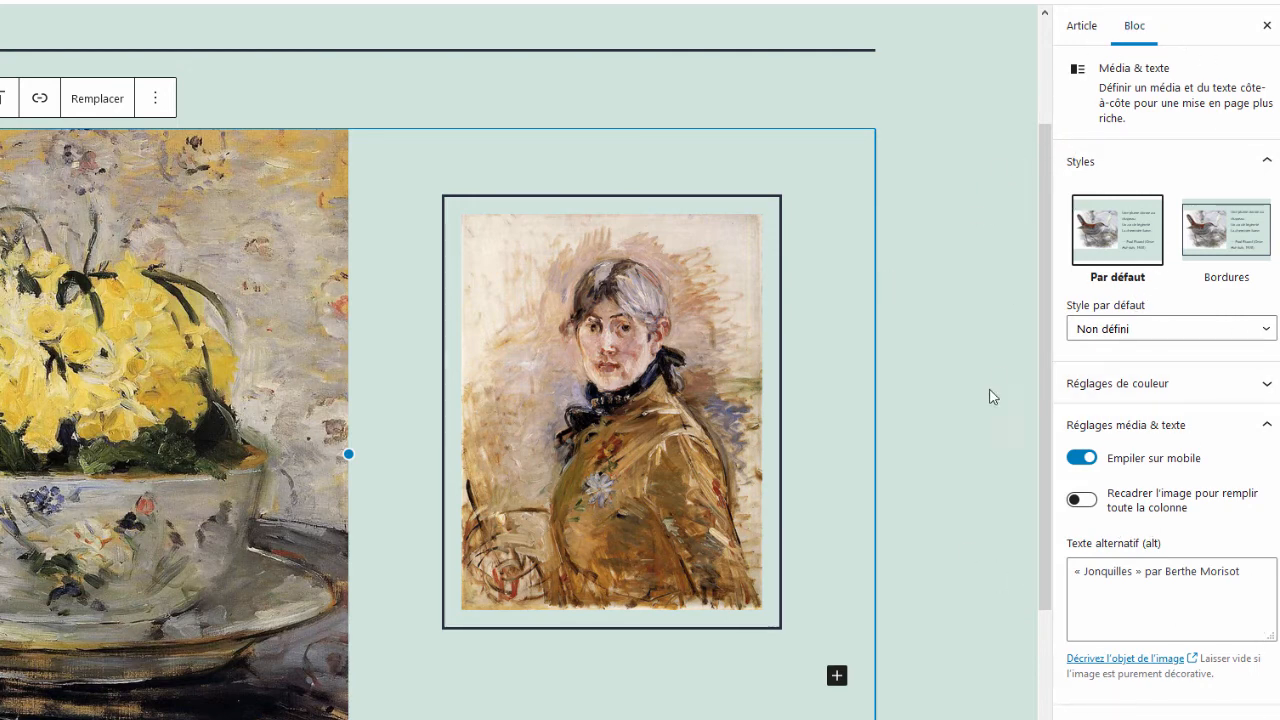
{"action": "left_click", "coordinate": [931, 278]}
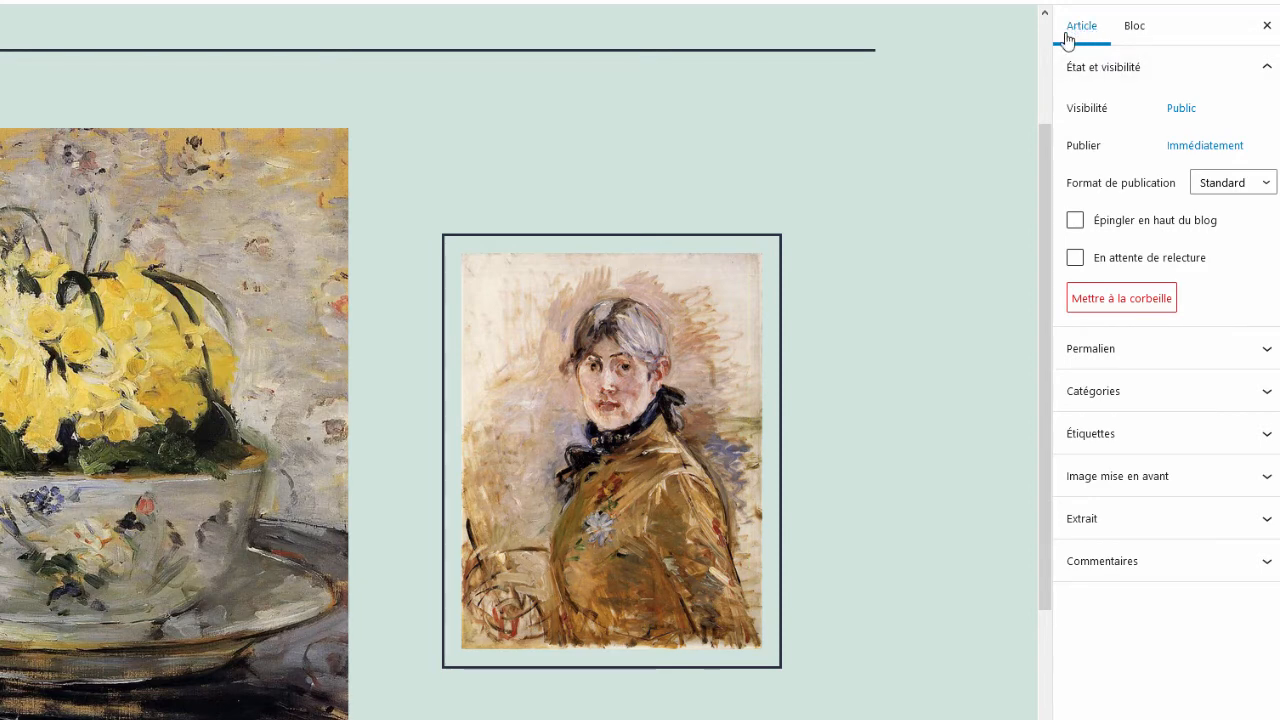
{"action": "left_click", "coordinate": [1133, 37]}
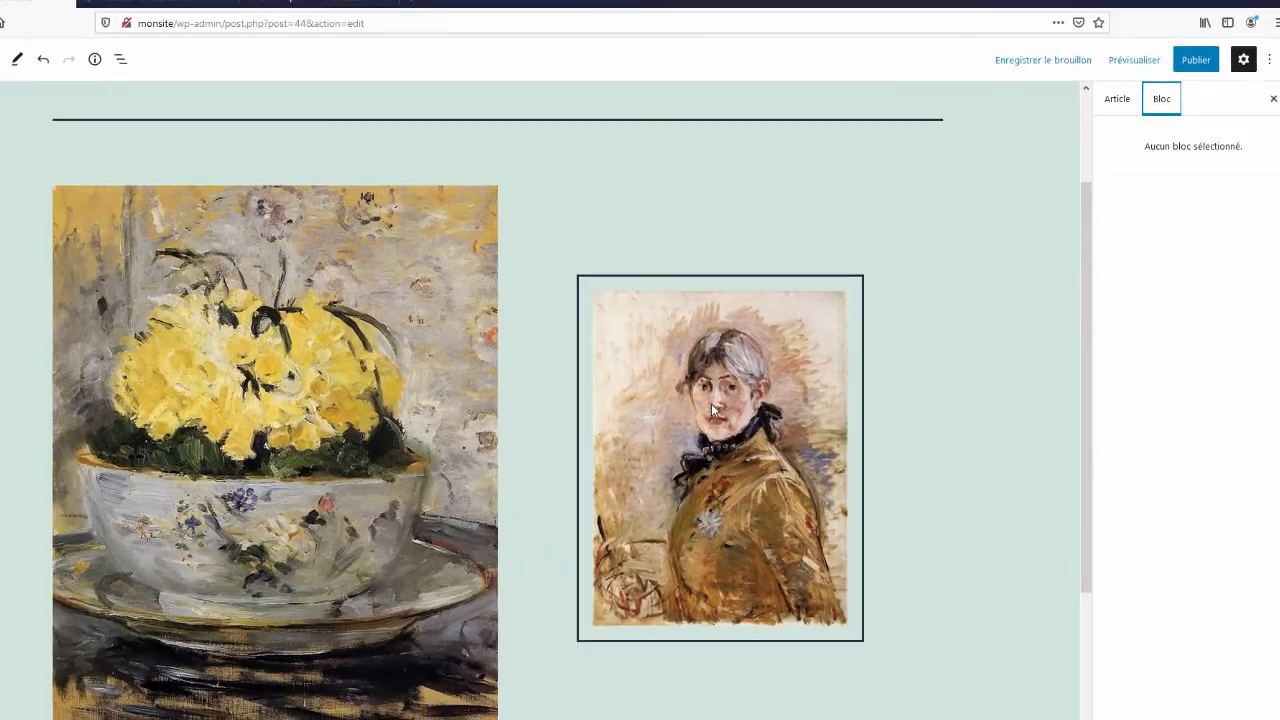
{"action": "left_click", "coordinate": [630, 388]}
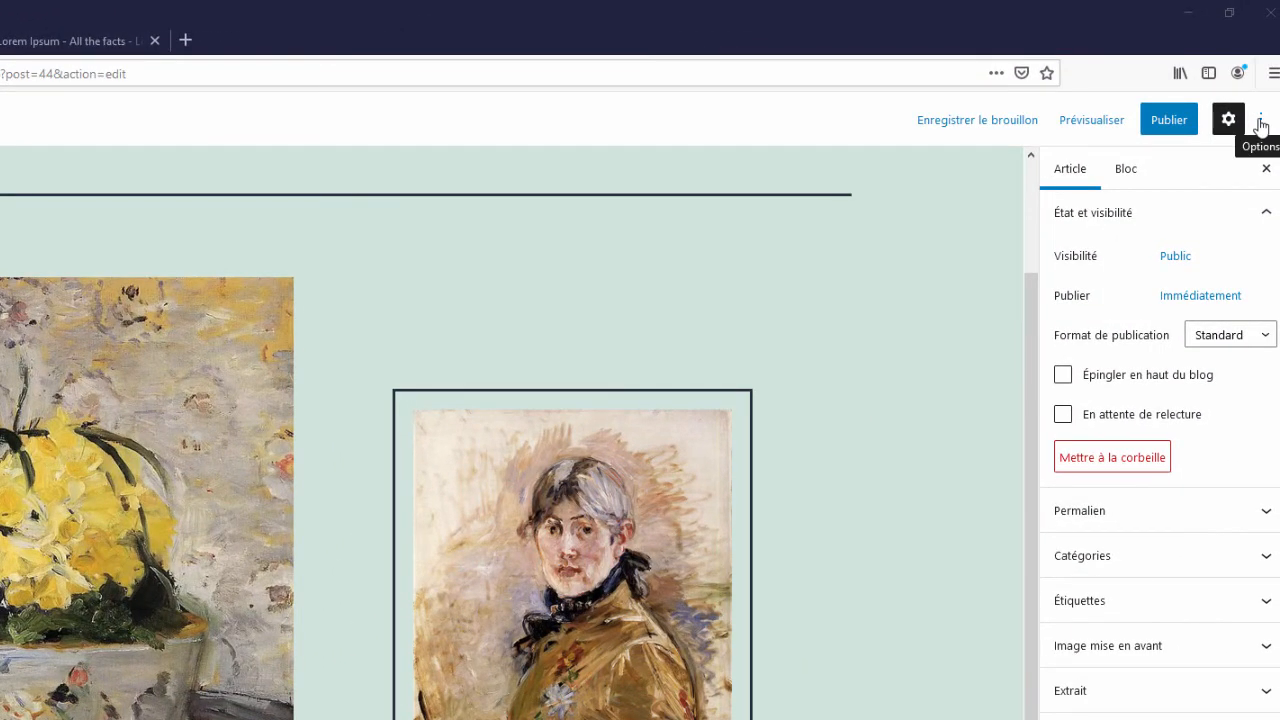
- Review the editor's full list of keyboard shortcuts from its tools options and close the list
{"action": "left_click", "coordinate": [1261, 120]}
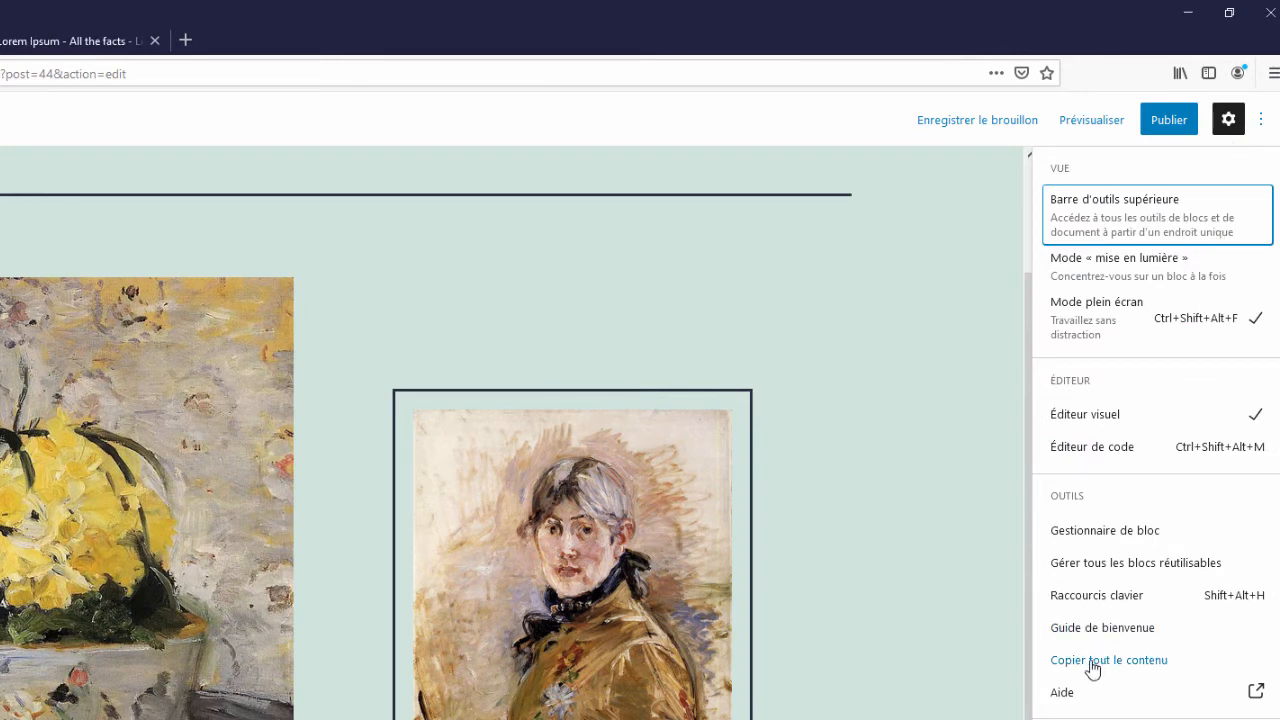
{"action": "left_click", "coordinate": [1104, 604]}
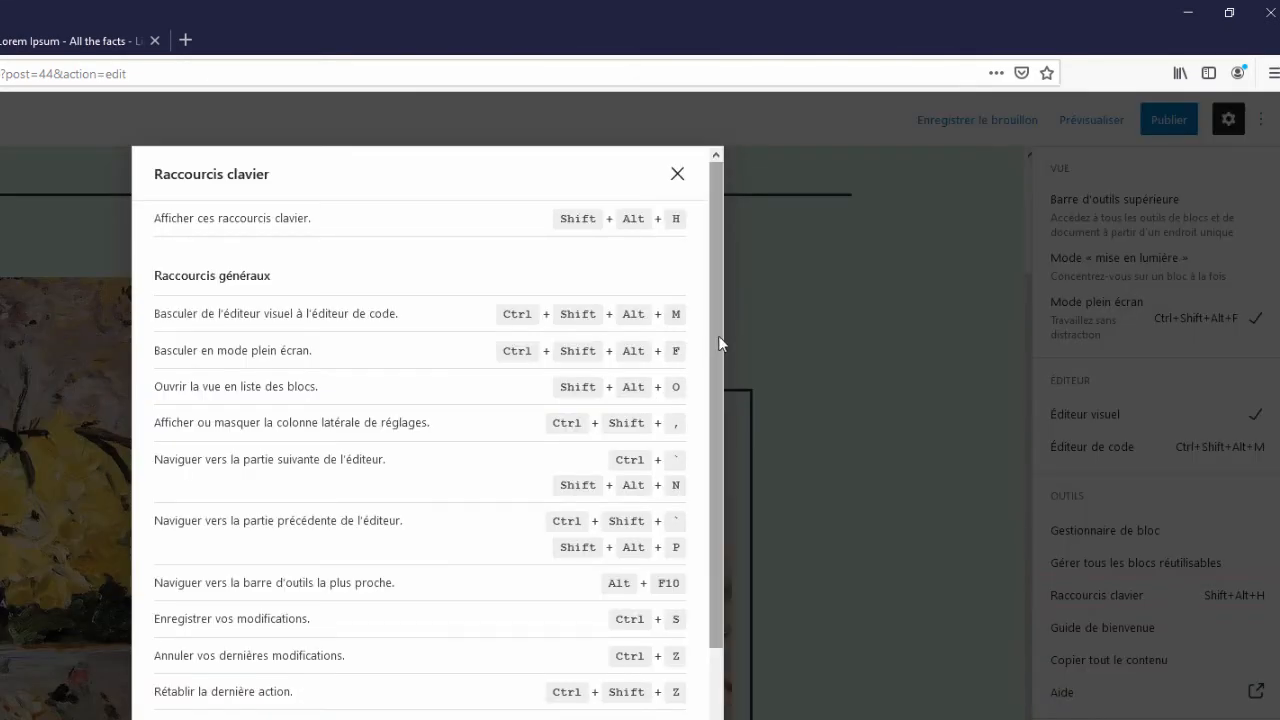
{"action": "scroll", "coordinate": [688, 622], "scroll_direction": "down", "scroll_amount": 3}
{"action": "left_click_drag", "start_coordinate": [687, 616], "coordinate": [712, 325]}
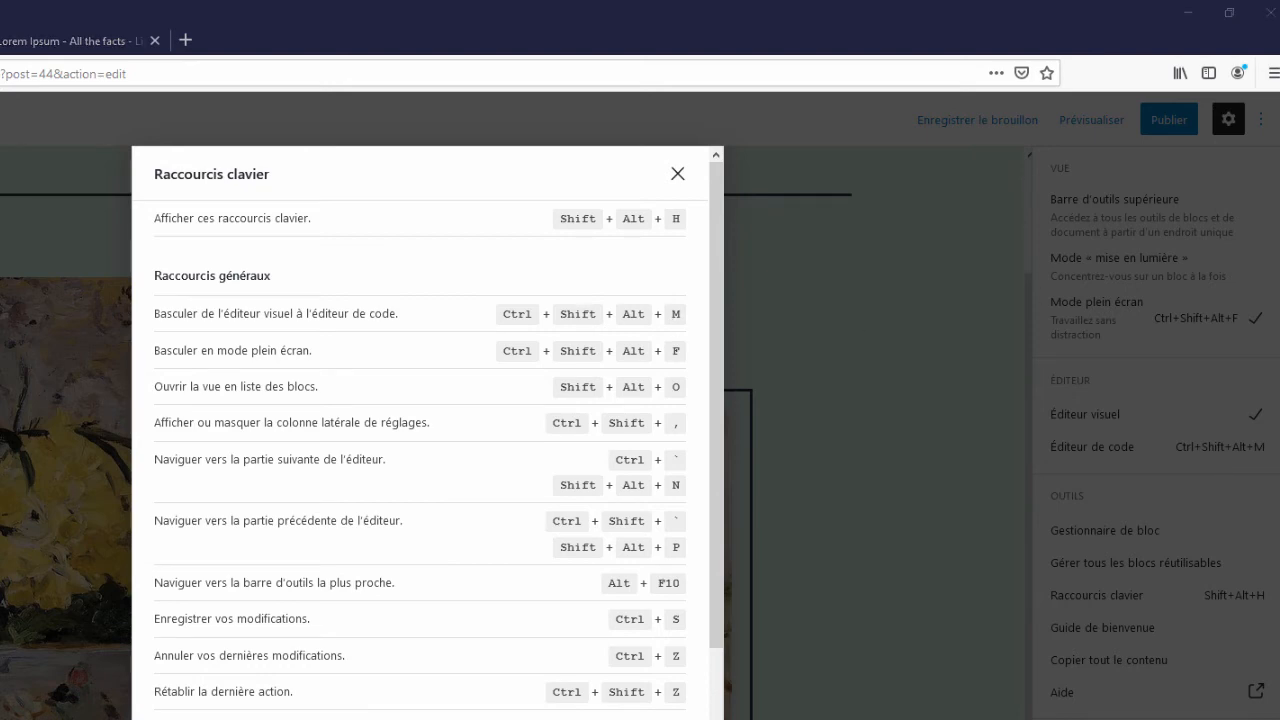
{"action": "left_click_drag", "start_coordinate": [1279, 76], "coordinate": [563, 92]}
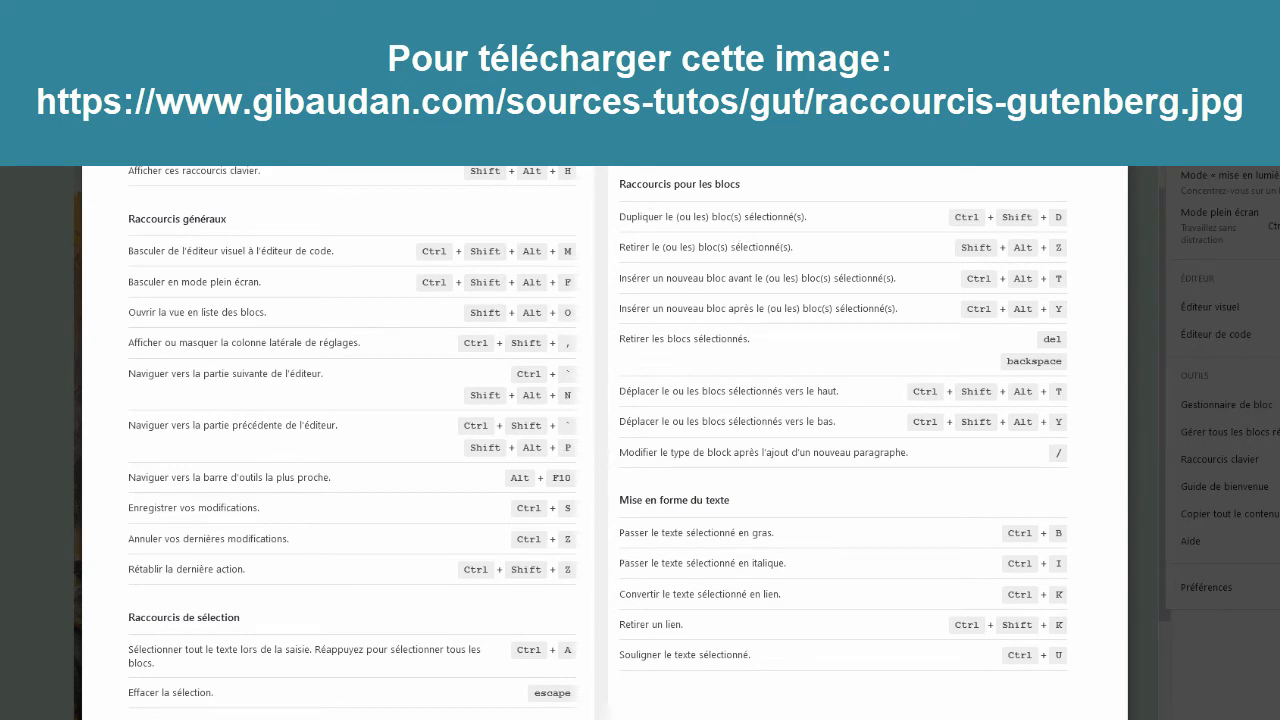
{"action": "left_click_drag", "start_coordinate": [563, 92], "coordinate": [1279, 120]}
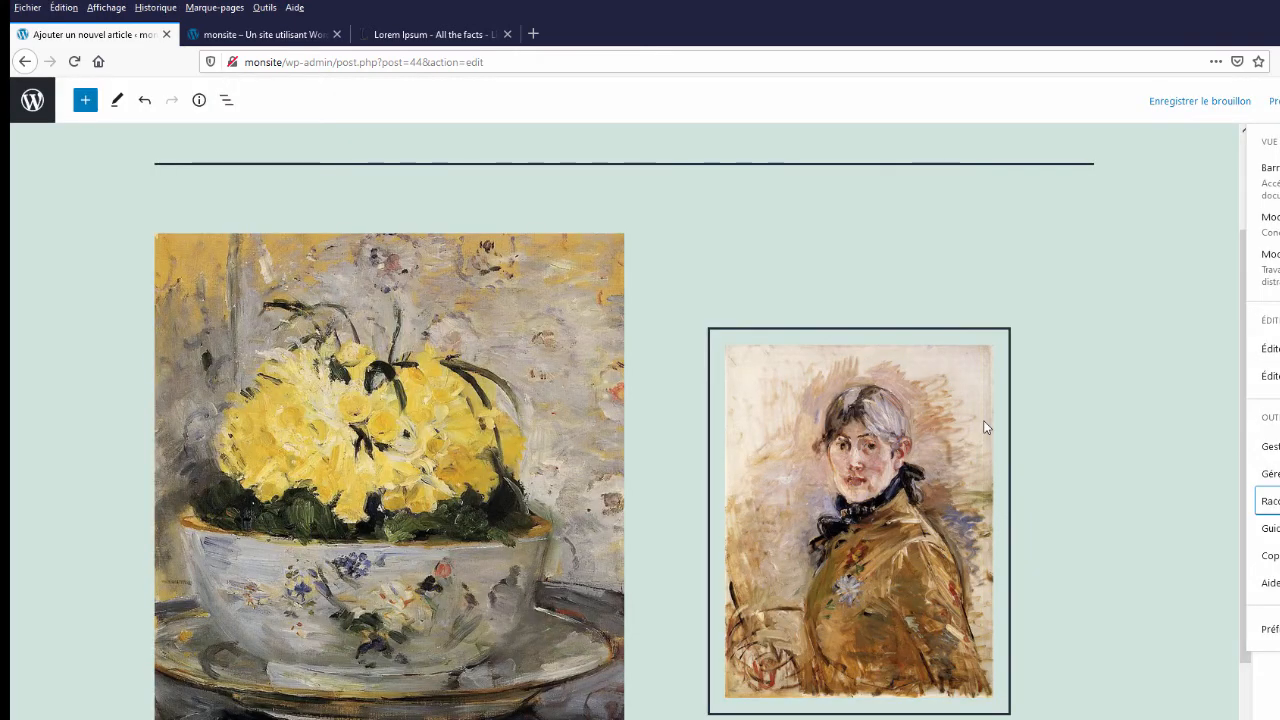
- Reopen the keyboard shortcuts list, dismiss the browser's history menu, highlight the full-screen and settings sidebar entries, and close the list
{"action": "key", "text": "shift+alt+h"}
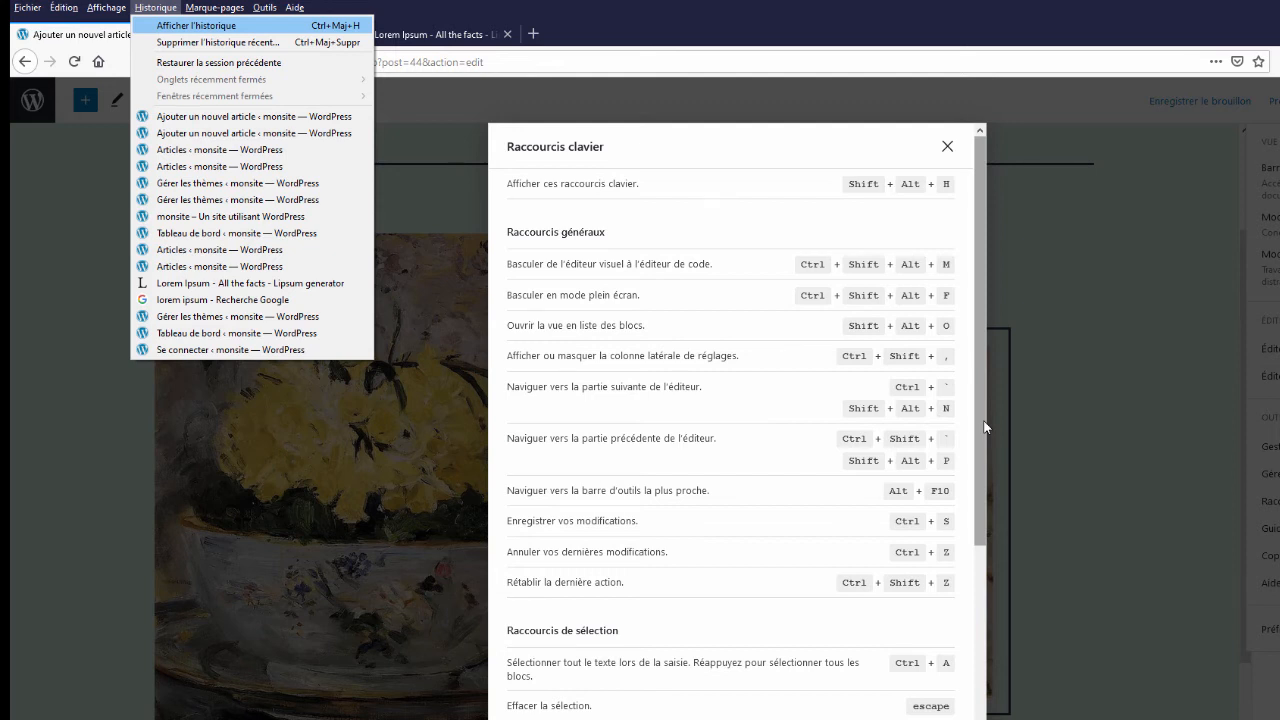
{"action": "key", "text": "Escape"}
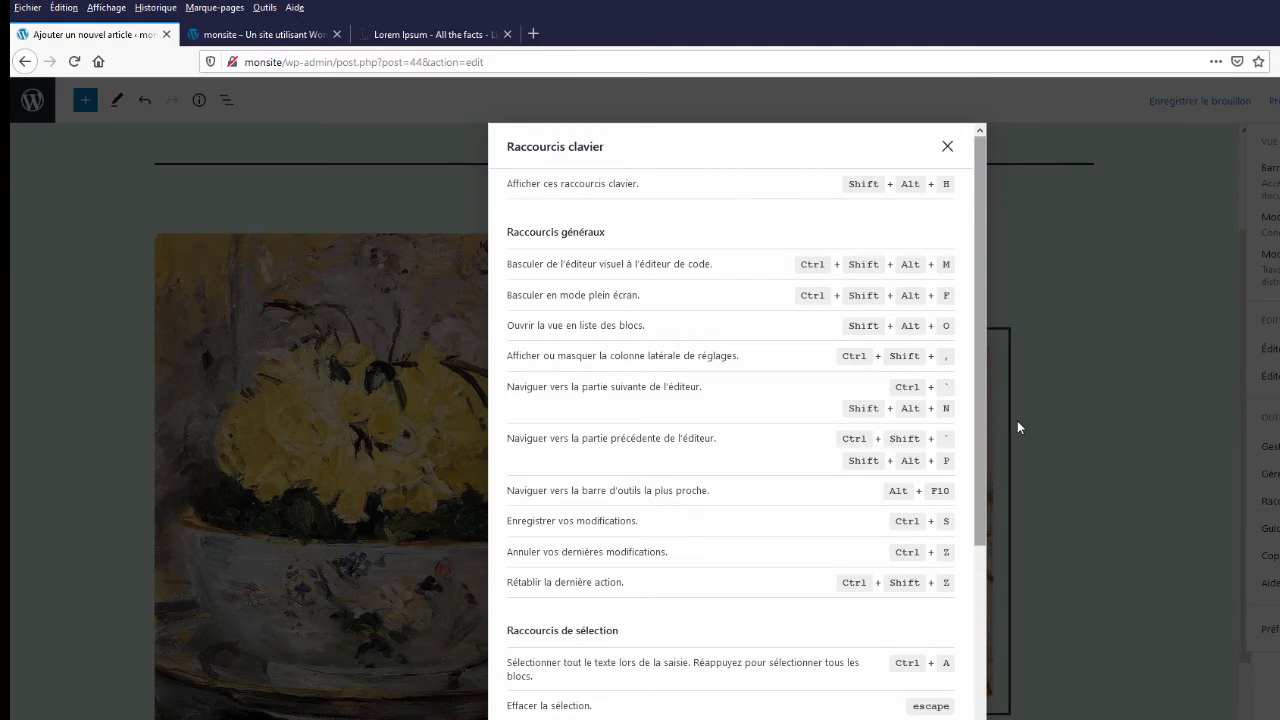
{"action": "key", "text": "Tab"}
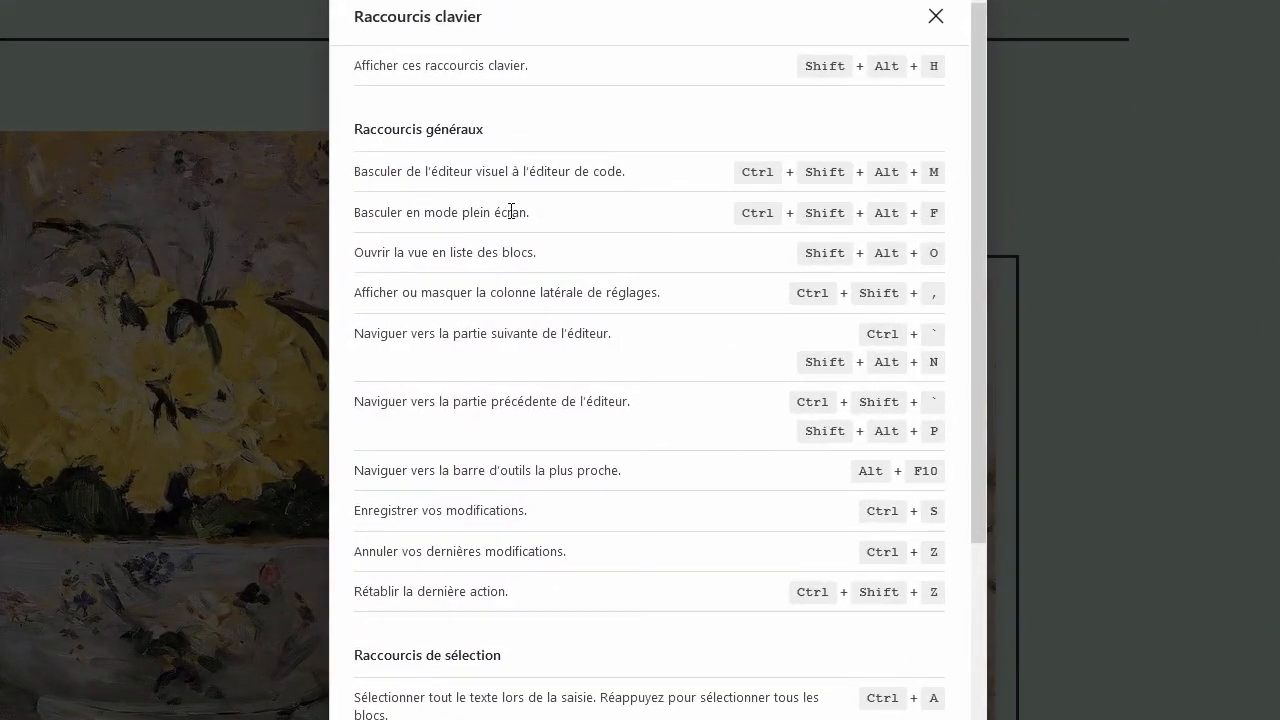
{"action": "left_click_drag", "start_coordinate": [354, 212], "coordinate": [534, 214]}
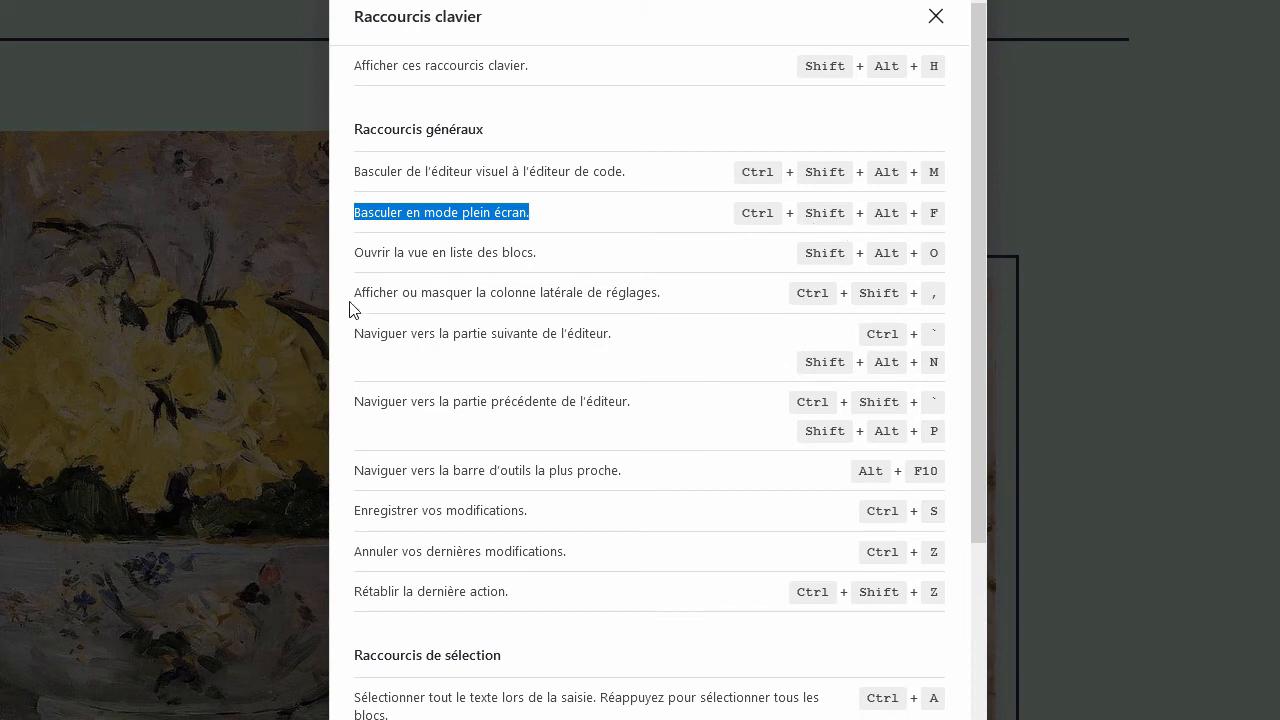
{"action": "left_click_drag", "start_coordinate": [380, 292], "coordinate": [856, 324]}
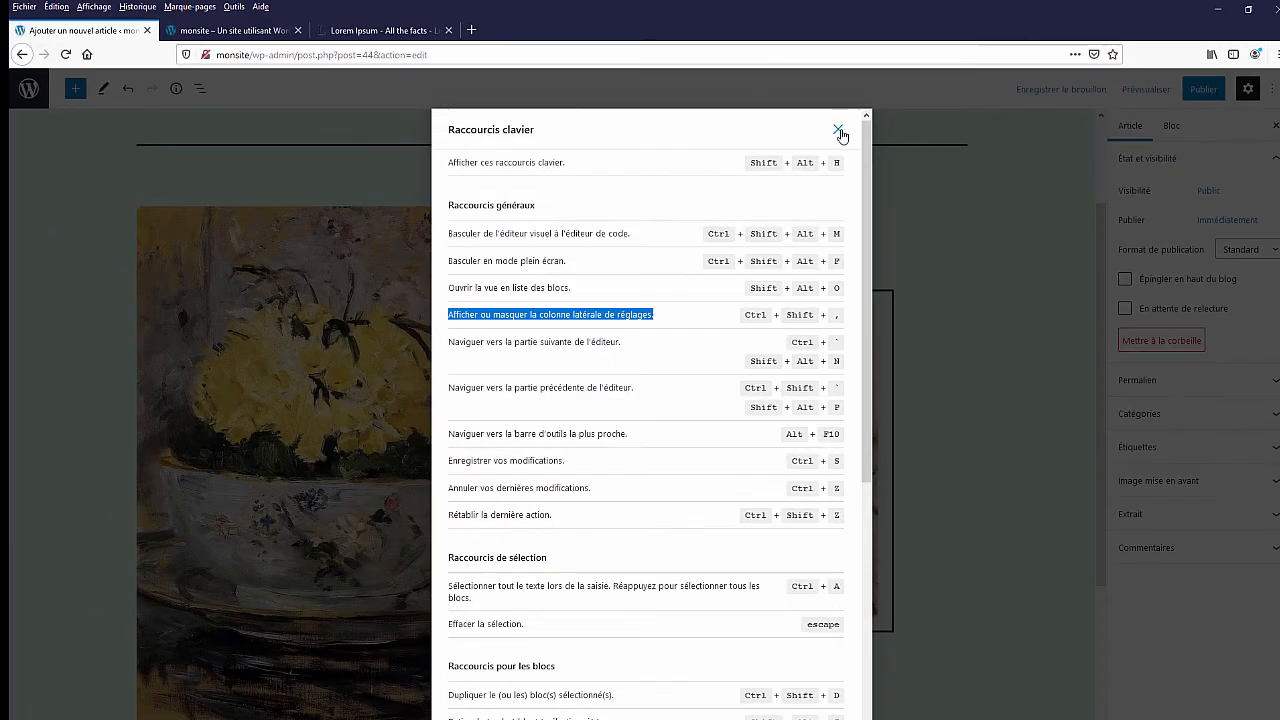
{"action": "left_click", "coordinate": [838, 131]}
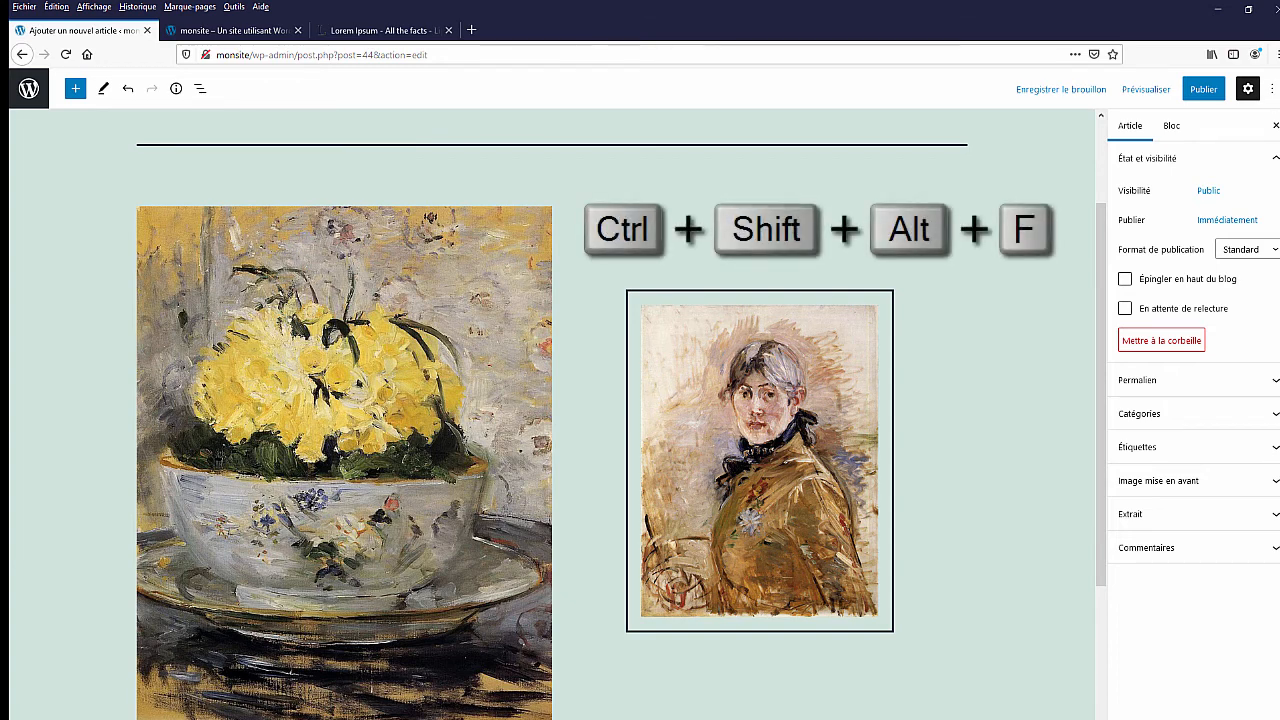
- Leave the editor's full-screen mode and switch it back on
{"action": "key", "text": "ctrl+shift+alt+f"}
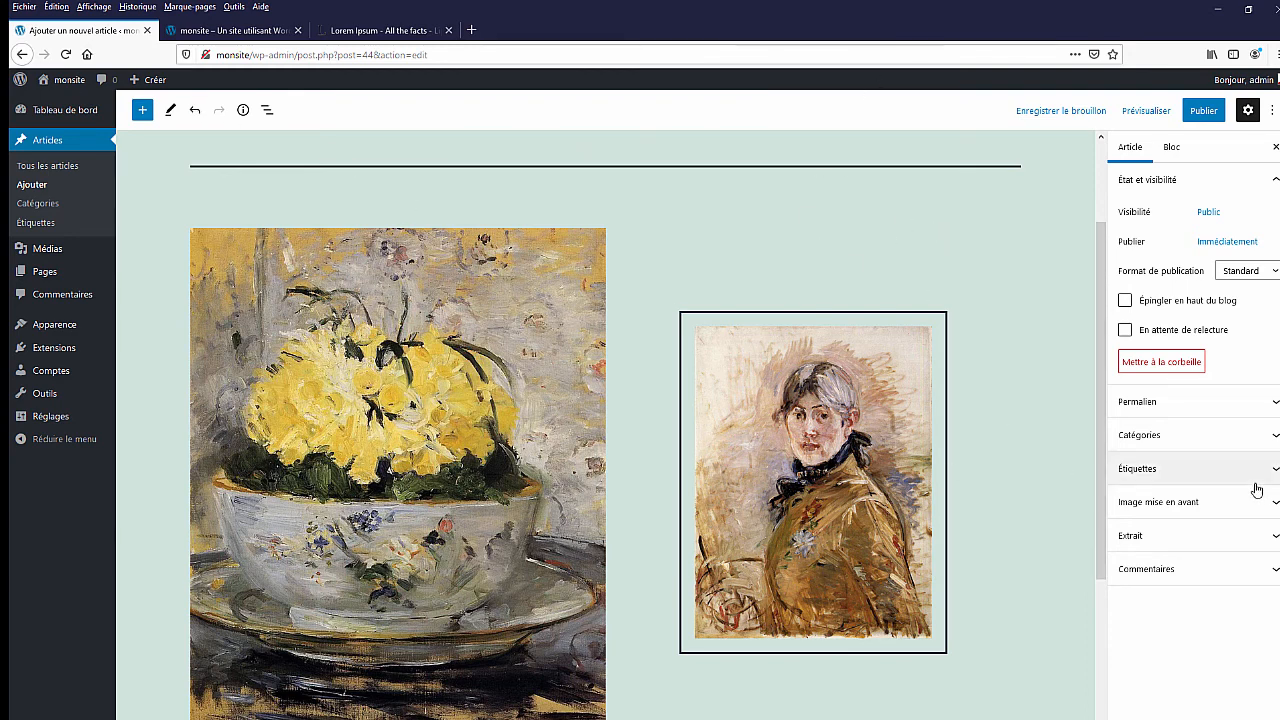
{"action": "key", "text": "ctrl+shift+alt+f"}
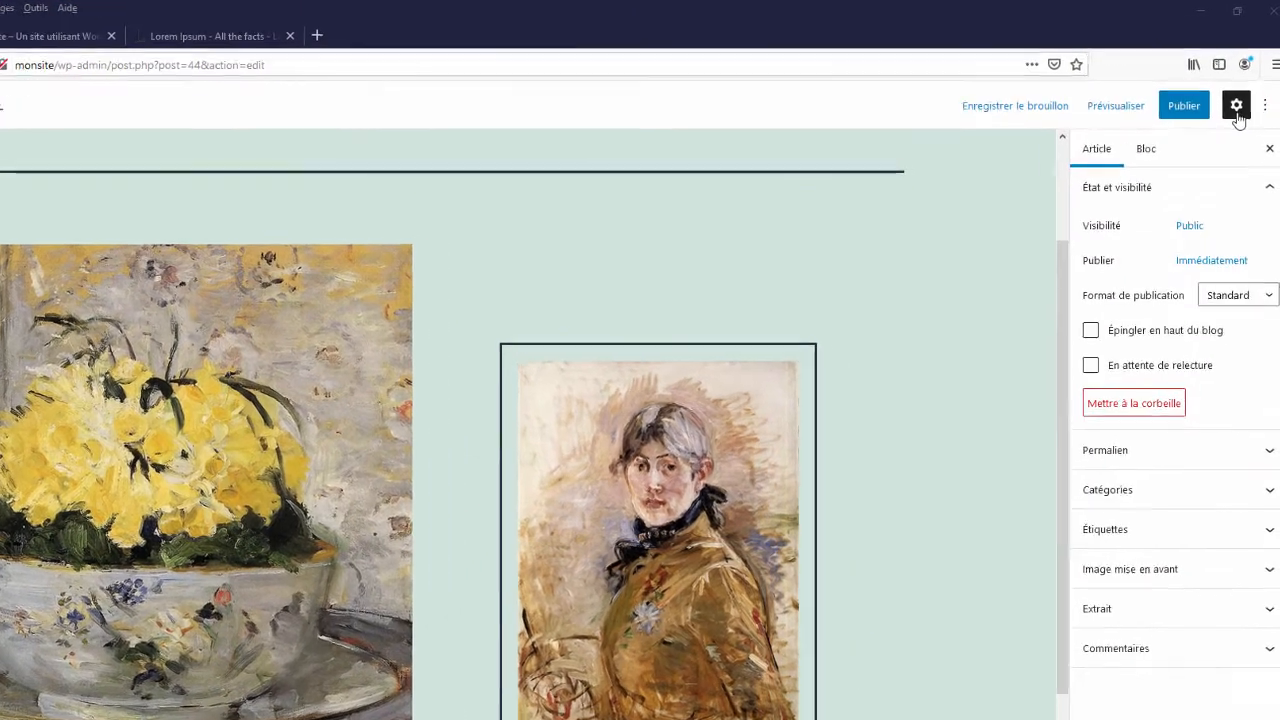
- Hide and show the settings sidebar several times, leaving it hidden
{"action": "left_click", "coordinate": [1238, 112]}
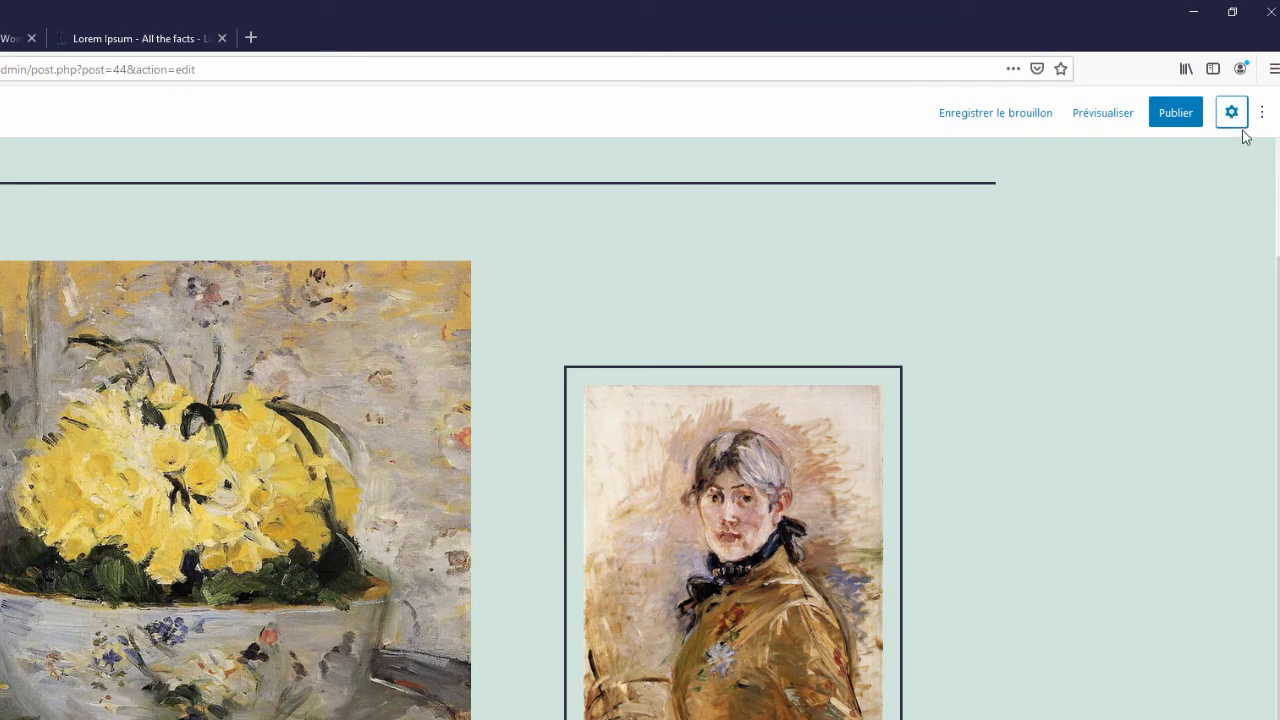
{"action": "left_click", "coordinate": [1231, 114]}
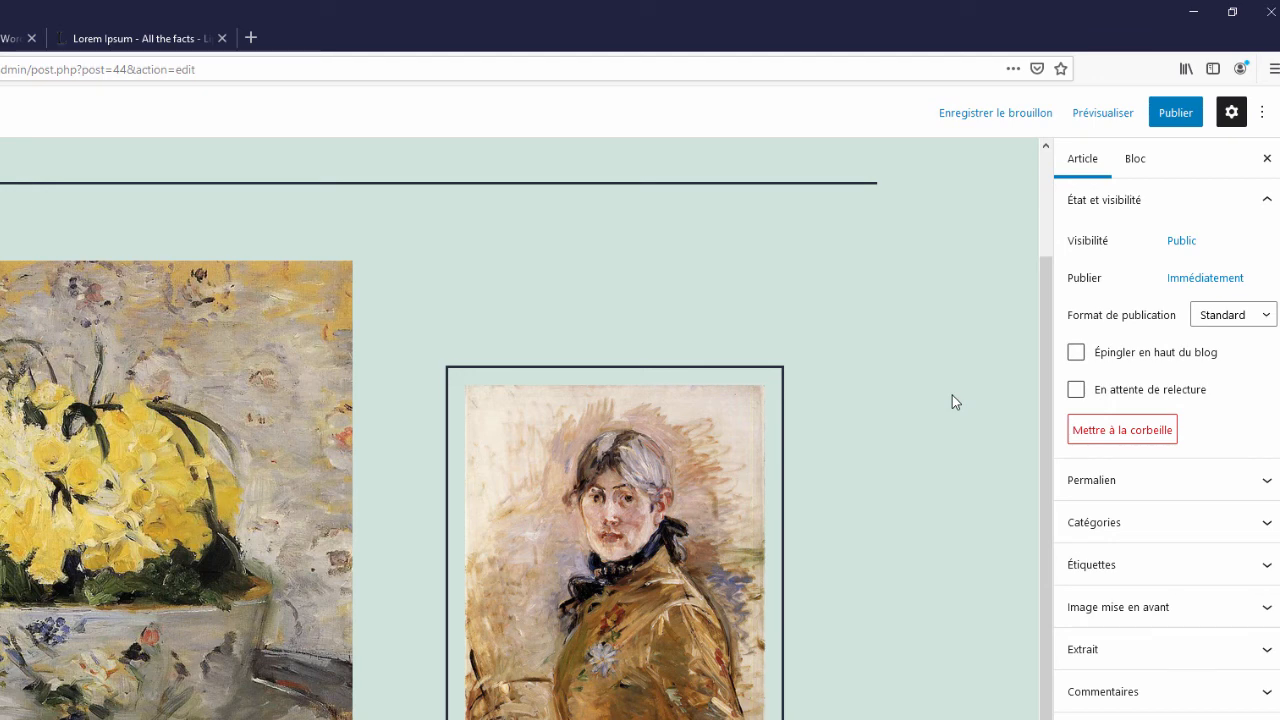
{"action": "key", "text": "ctrl+shift+comma"}
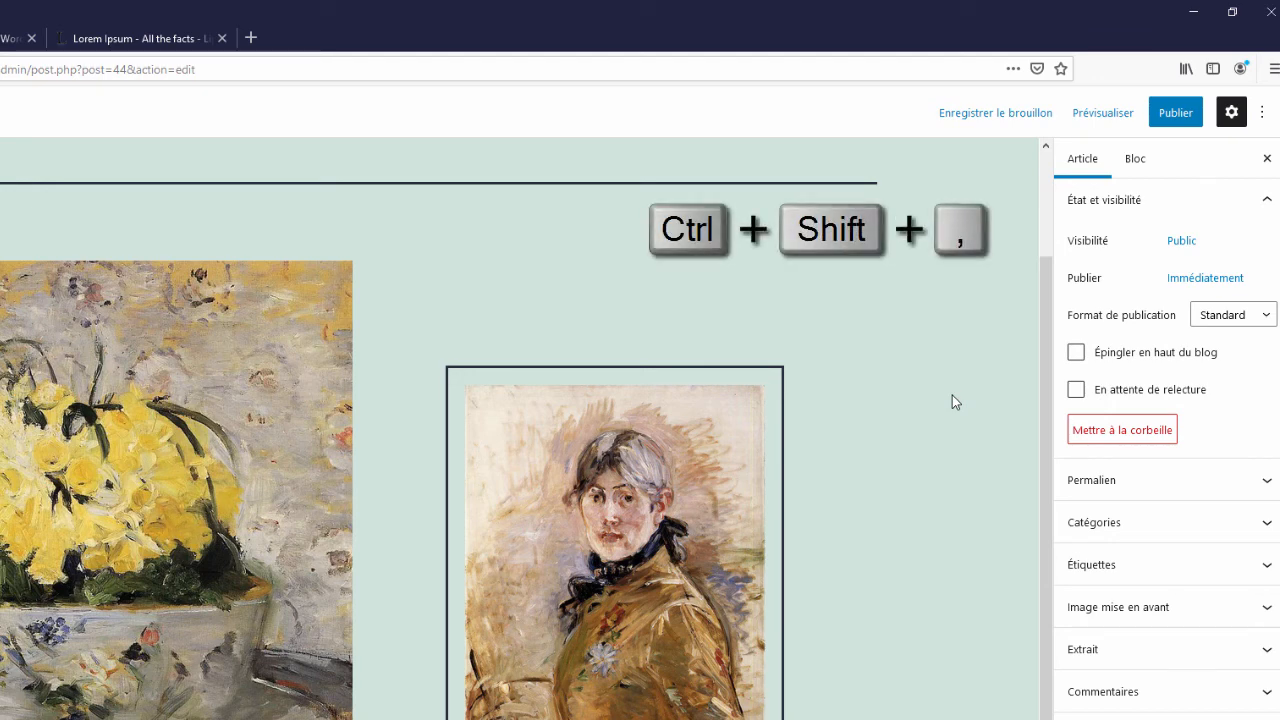
{"action": "key", "text": "ctrl+shift+comma"}
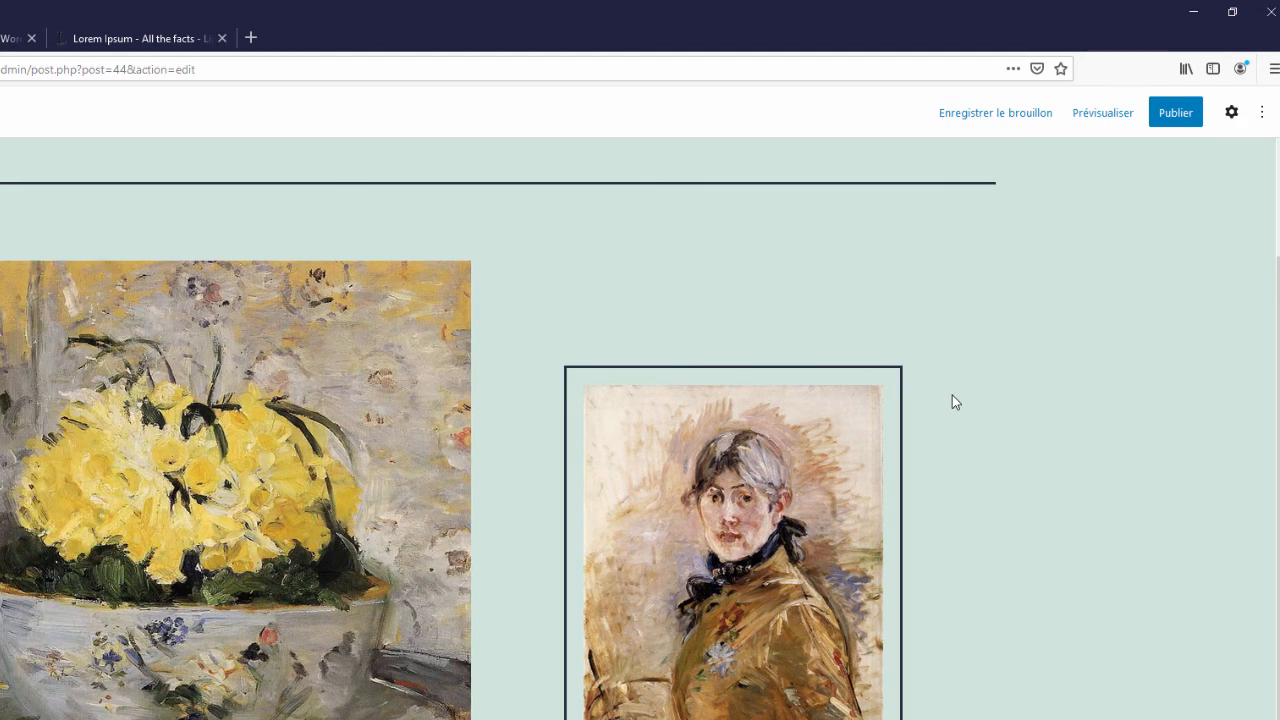
{"action": "key", "text": "ctrl+shift+comma"}
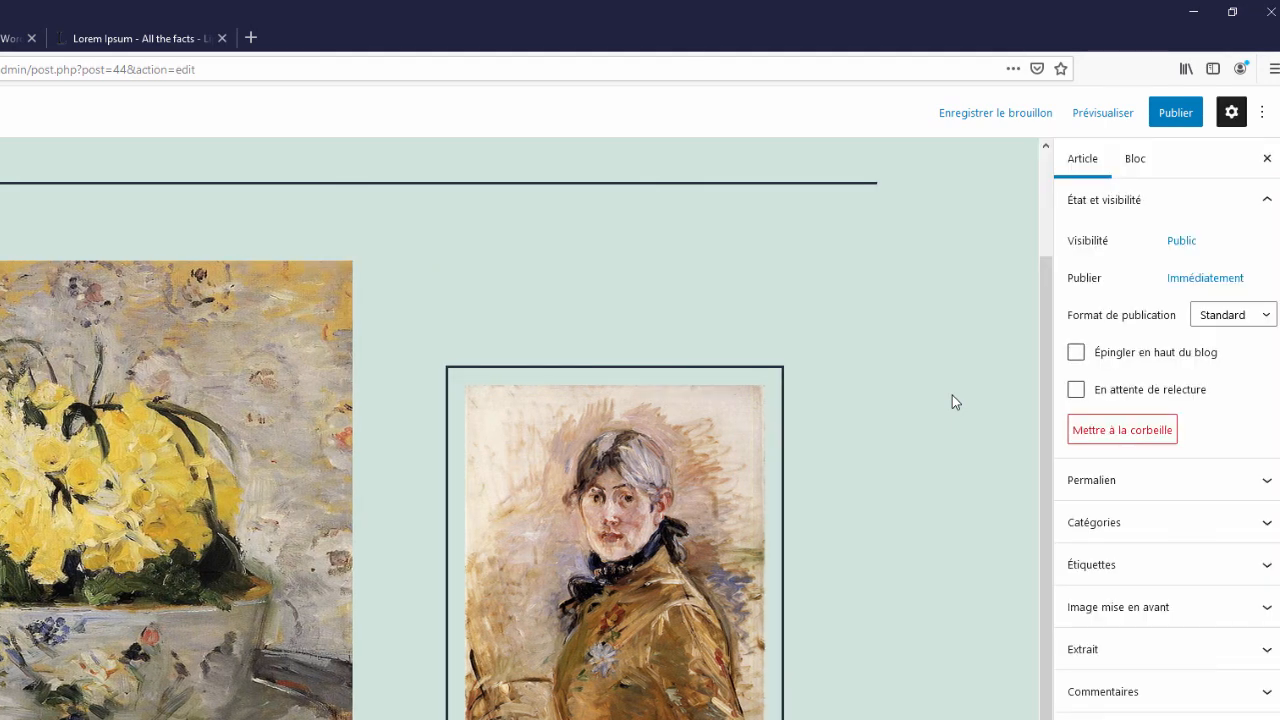
{"action": "key", "text": "ctrl+shift+comma"}
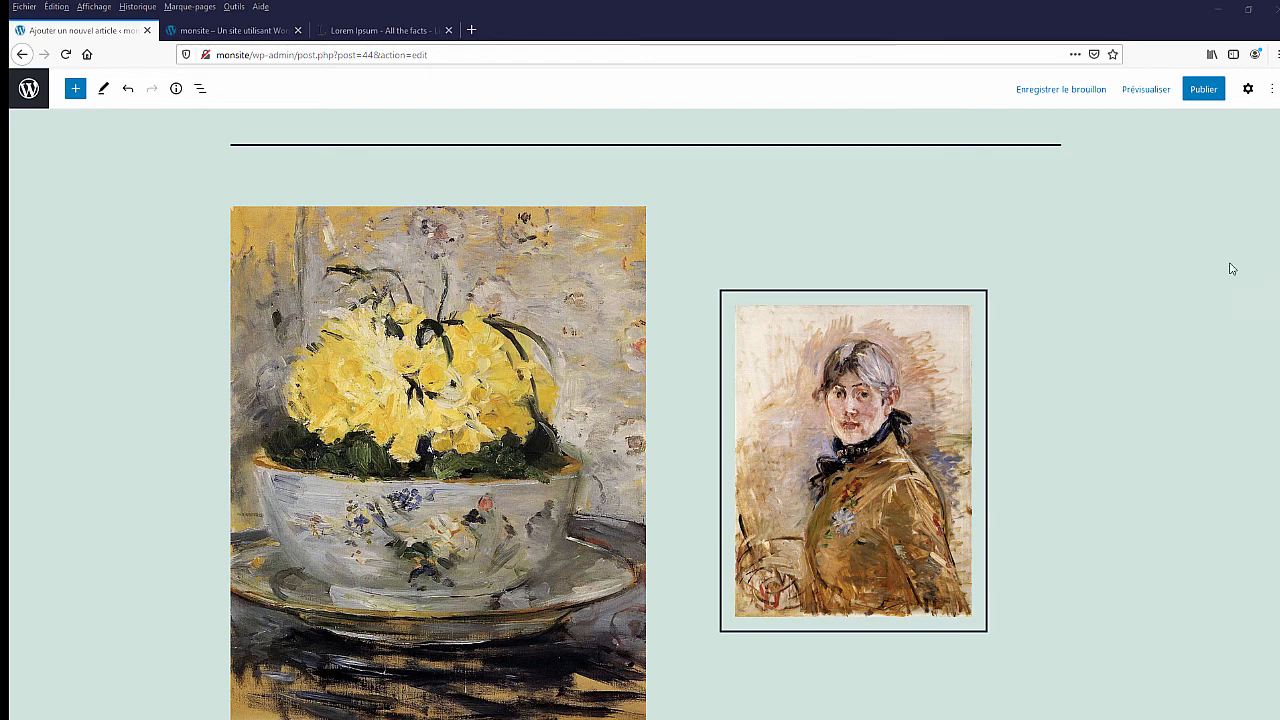
- Reopen the settings sidebar, view the portrait image's block settings, and deselect the image to return to the article settings
{"action": "left_click", "coordinate": [1248, 88]}
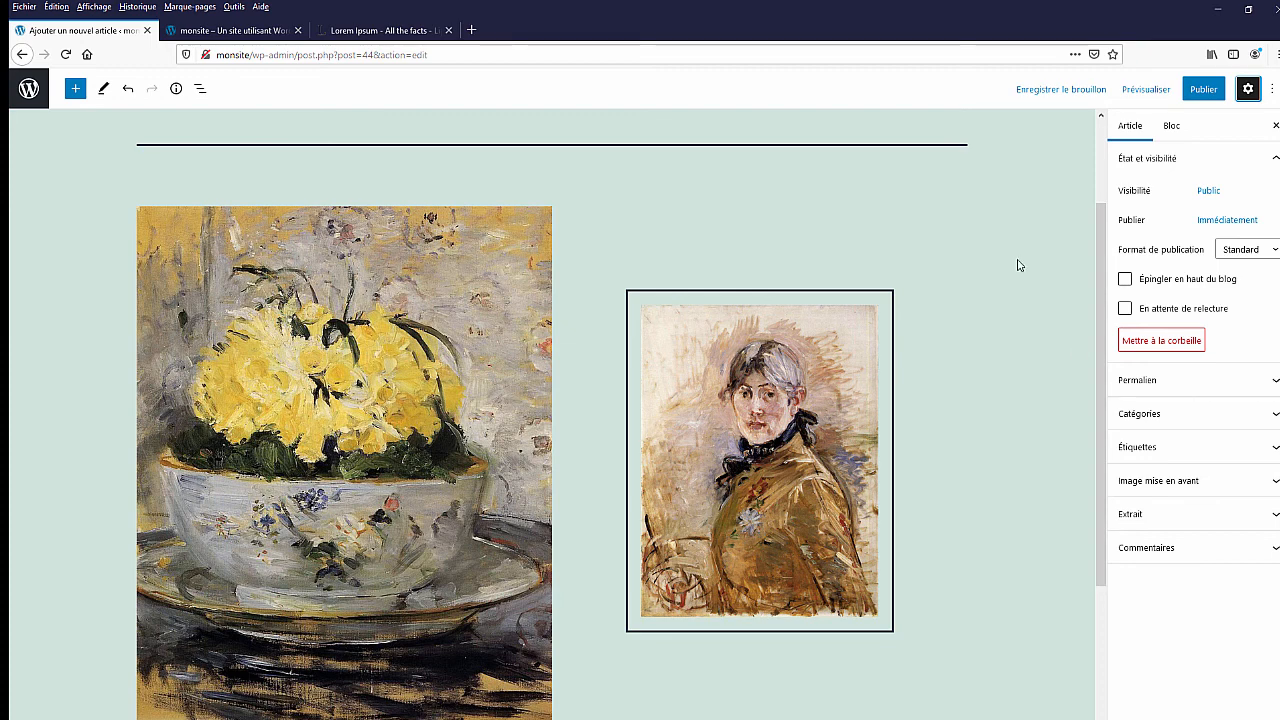
{"action": "left_click", "coordinate": [752, 454]}
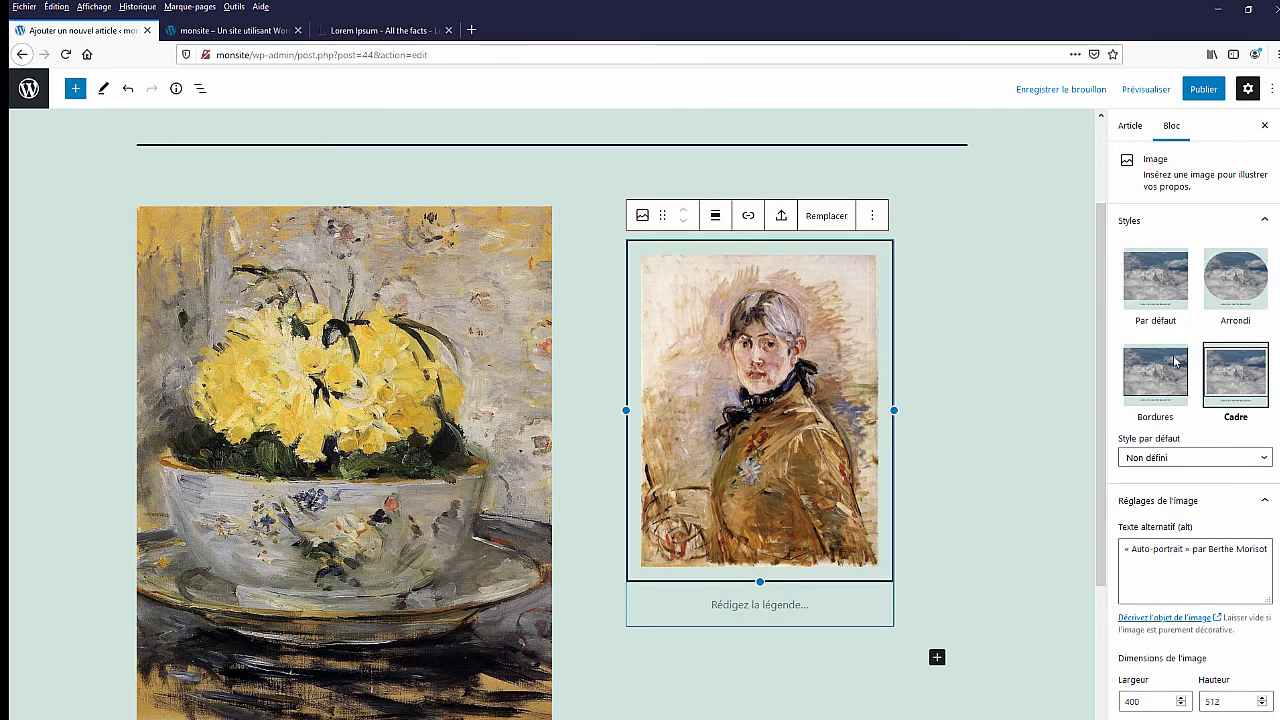
{"action": "left_click", "coordinate": [56, 323]}
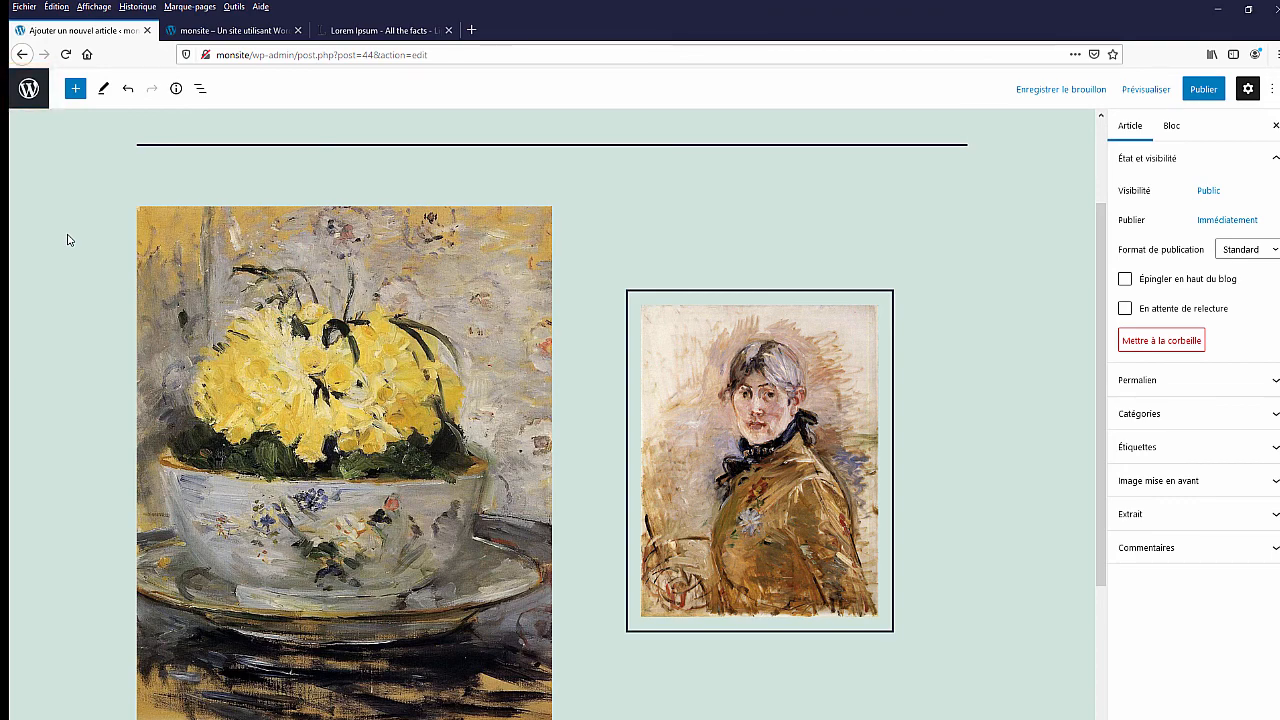
- Leave the editor's full-screen mode and view the theme entries under Apparence in the administration menu
{"action": "key", "text": "ctrl+shift+alt+f"}
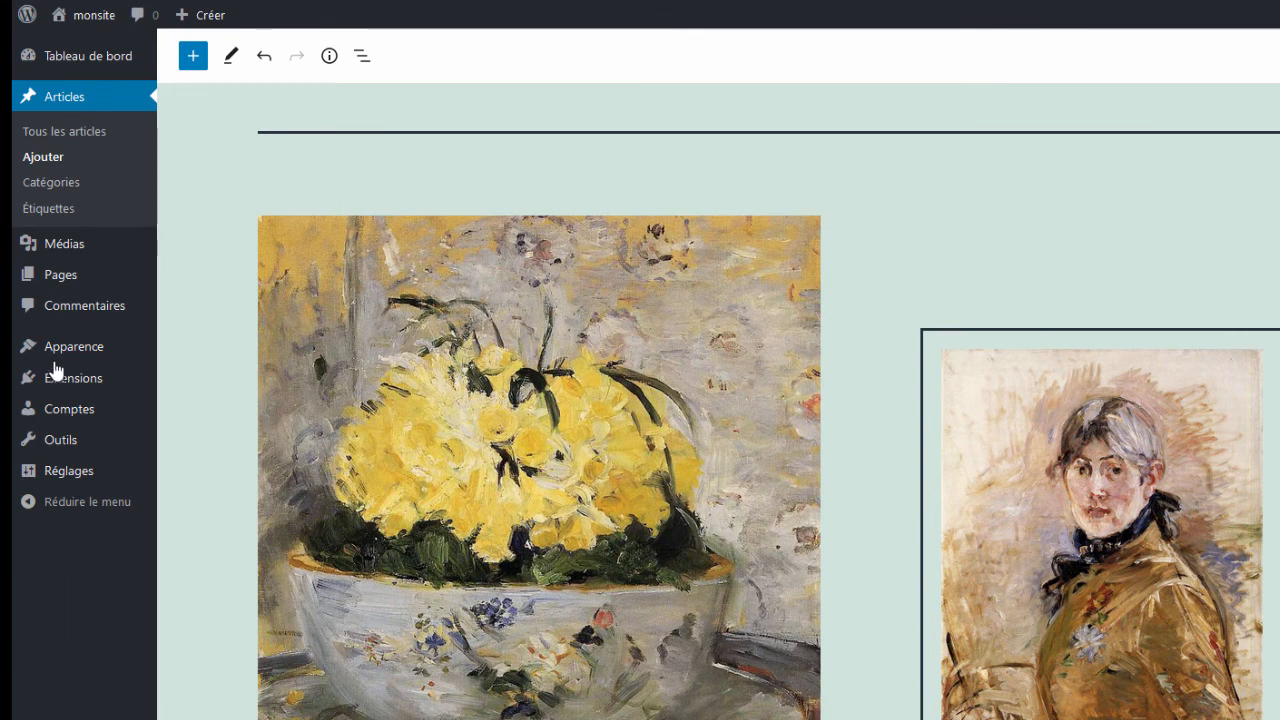
{"action": "mouse_move", "coordinate": [51, 347]}
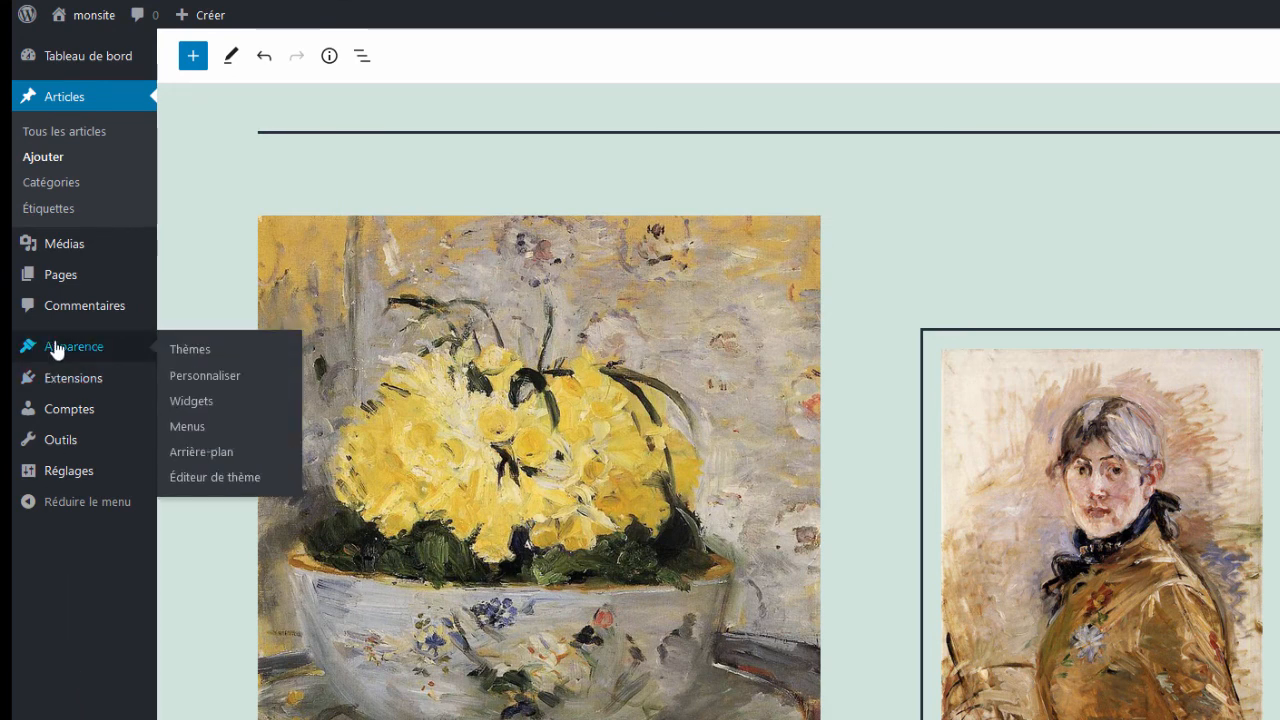
{"action": "left_click", "coordinate": [191, 349]}
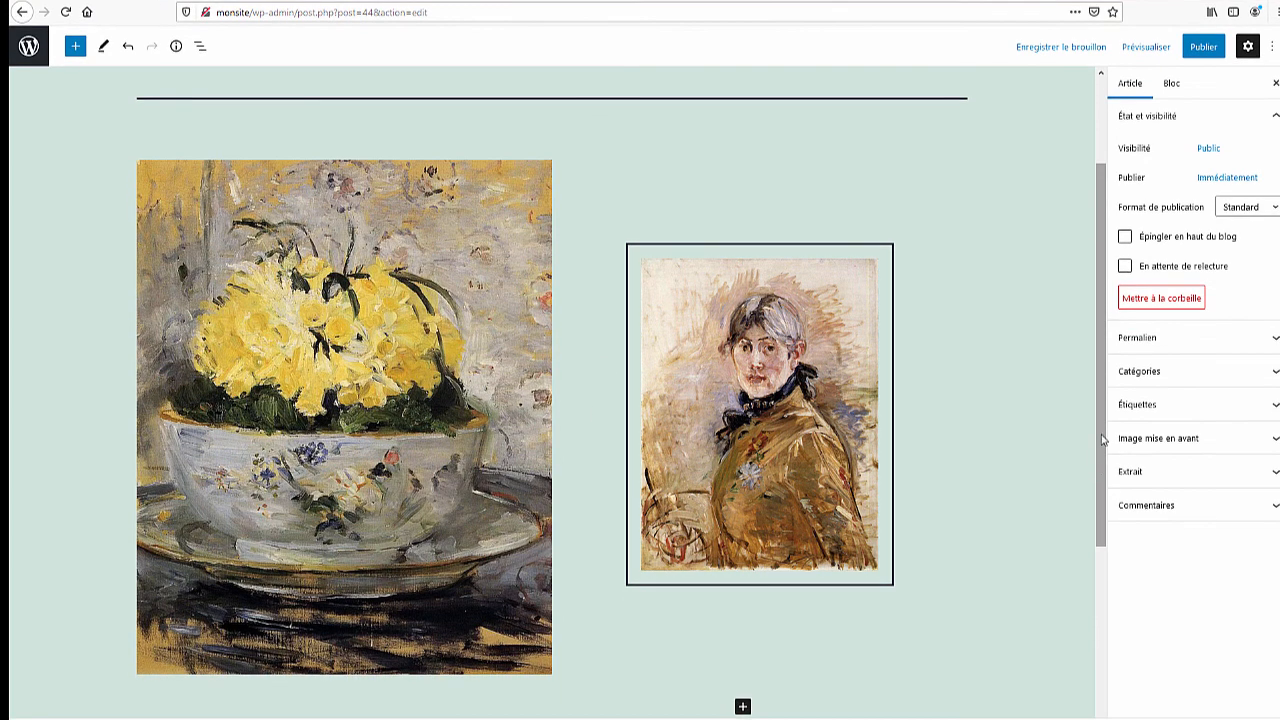
{"action": "scroll", "coordinate": [897, 243], "scroll_direction": "up", "scroll_amount": 3}
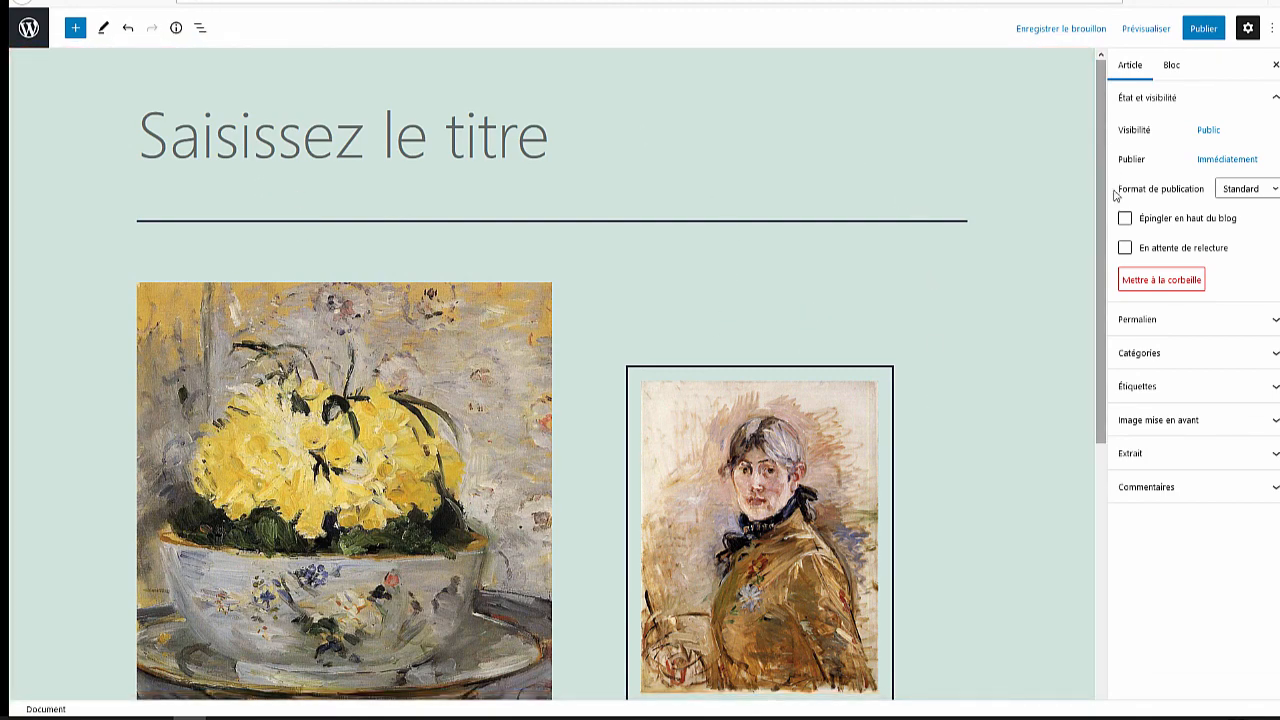
{"action": "left_click_drag", "start_coordinate": [1113, 191], "coordinate": [1099, 100]}
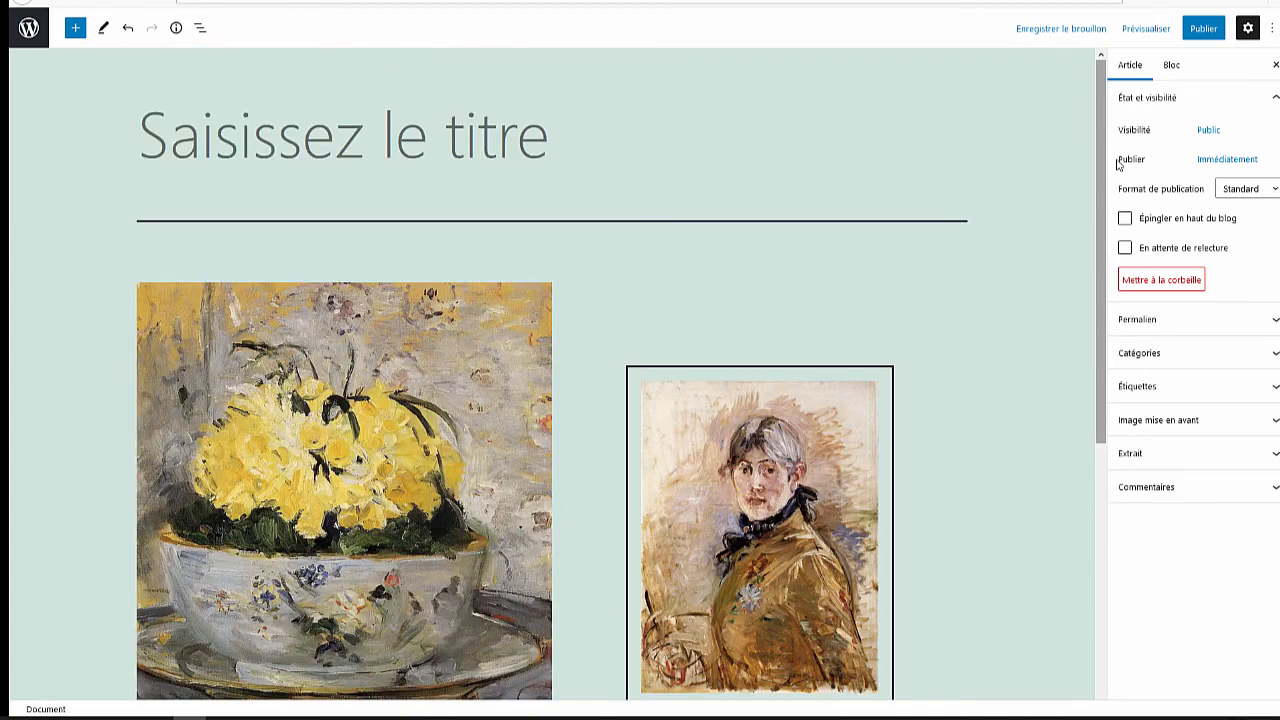